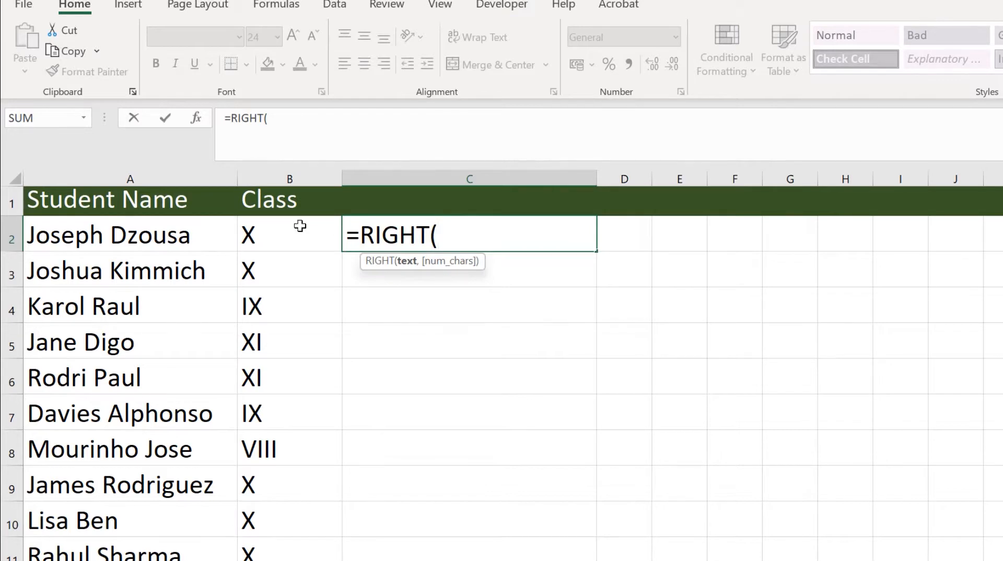
click(157, 239)
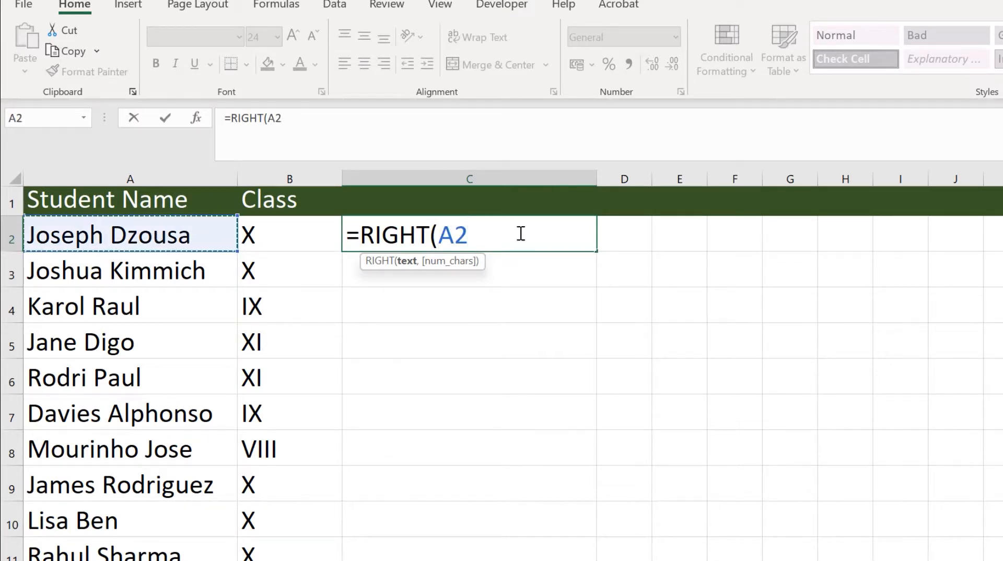
text(,)
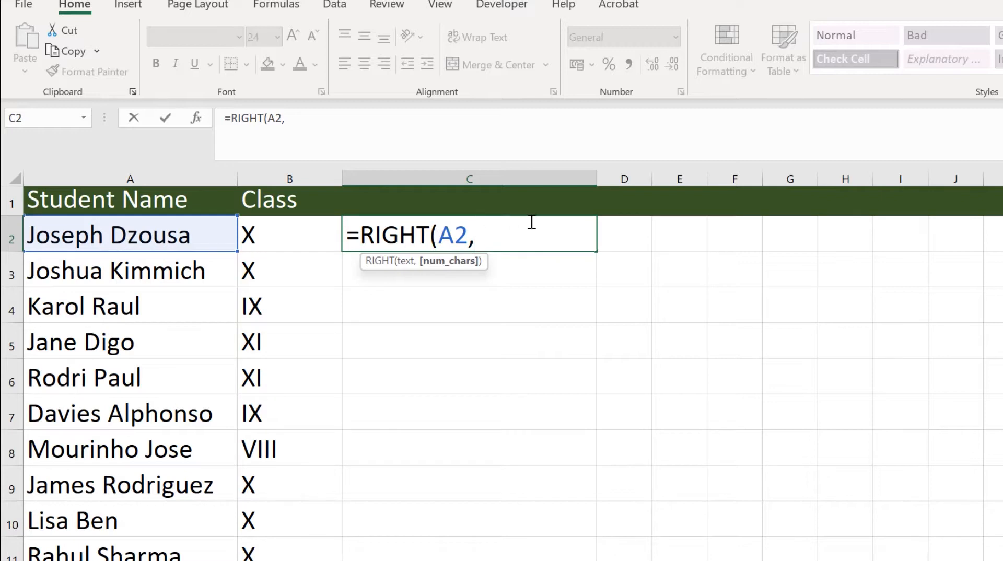
text(6))
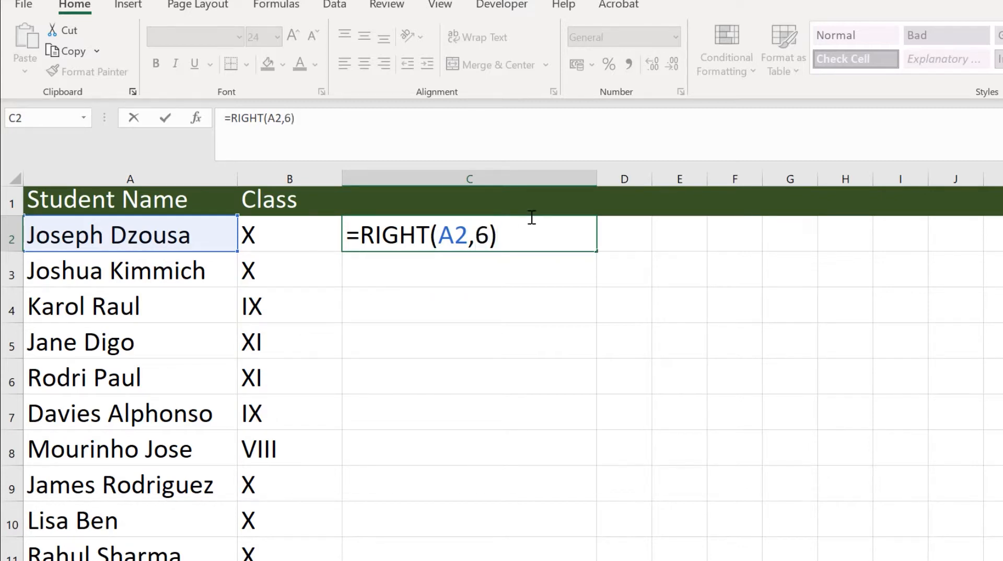
key(Return)
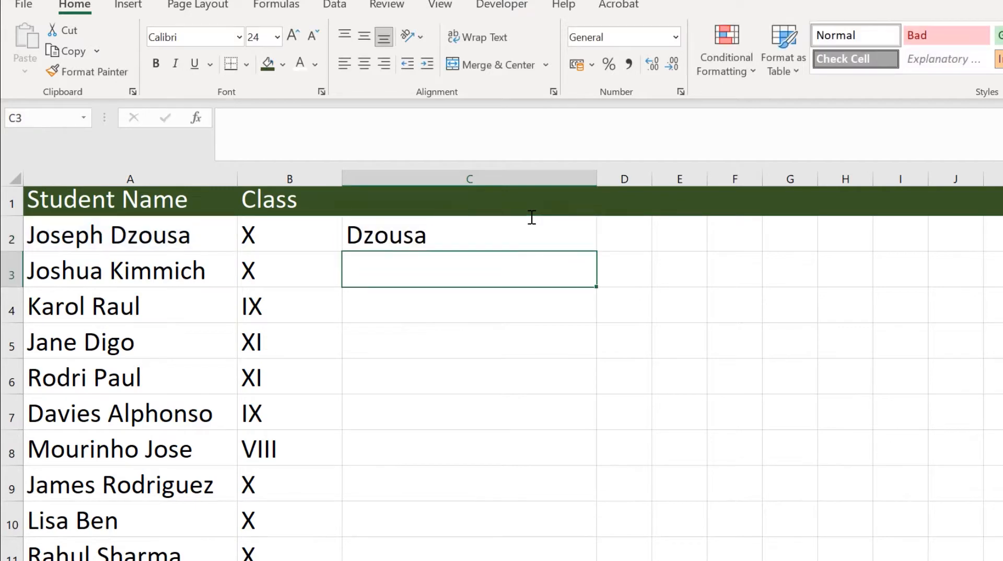
click(450, 231)
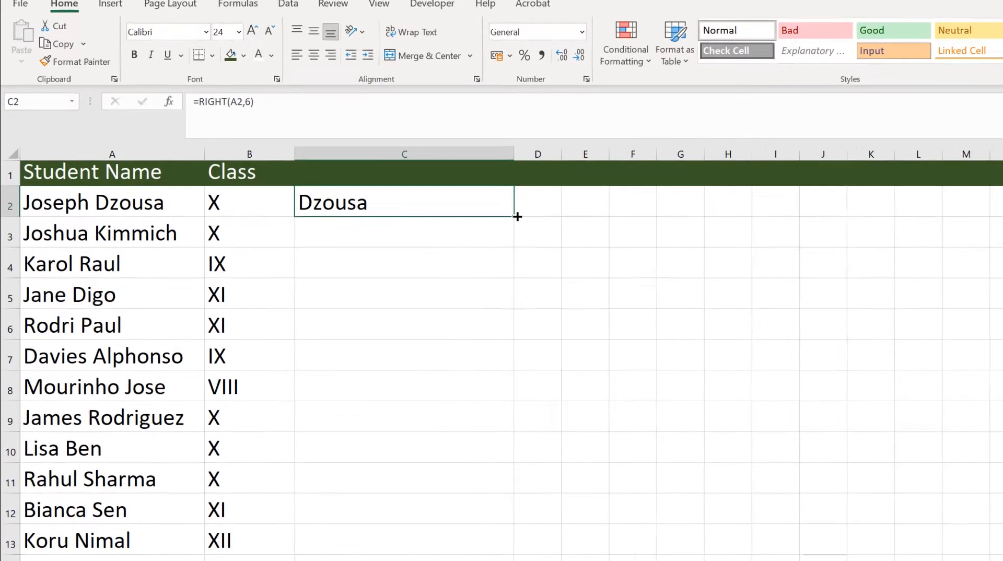
Fill the RIGHT formula down to C14, check C5, then delete C2:C14
double_click(595, 250)
click(371, 268)
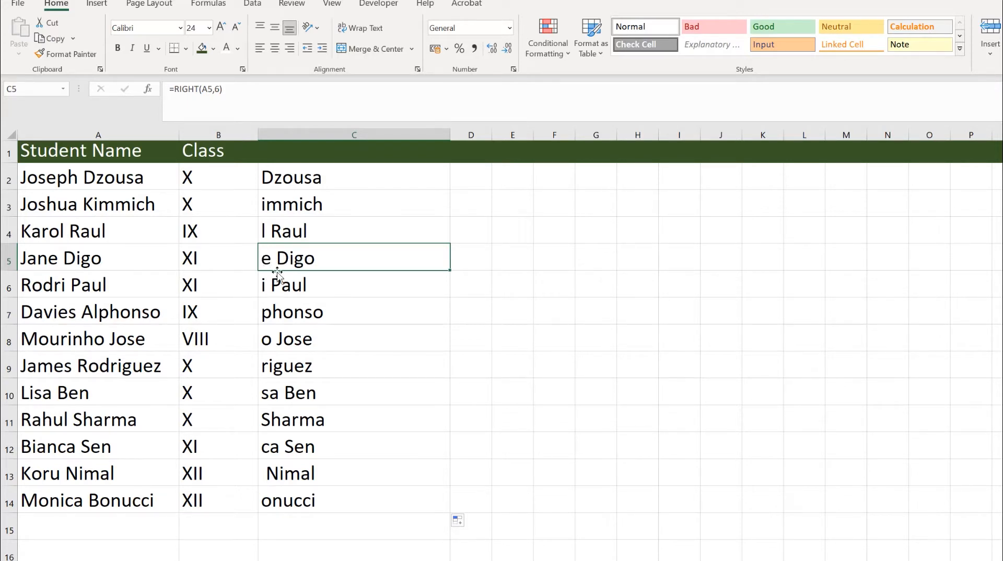
drag(318, 177, 353, 488)
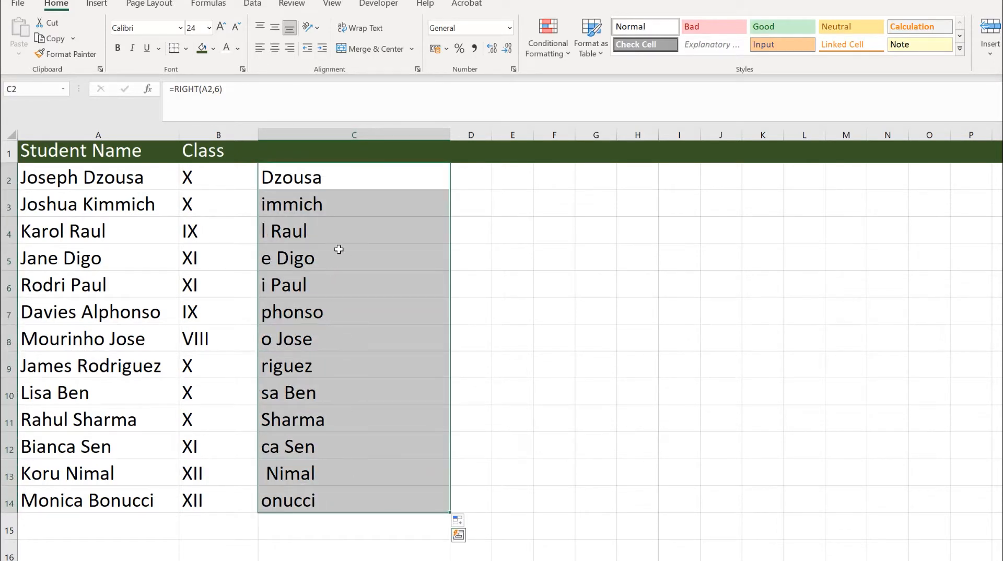
key(Delete)
click(383, 186)
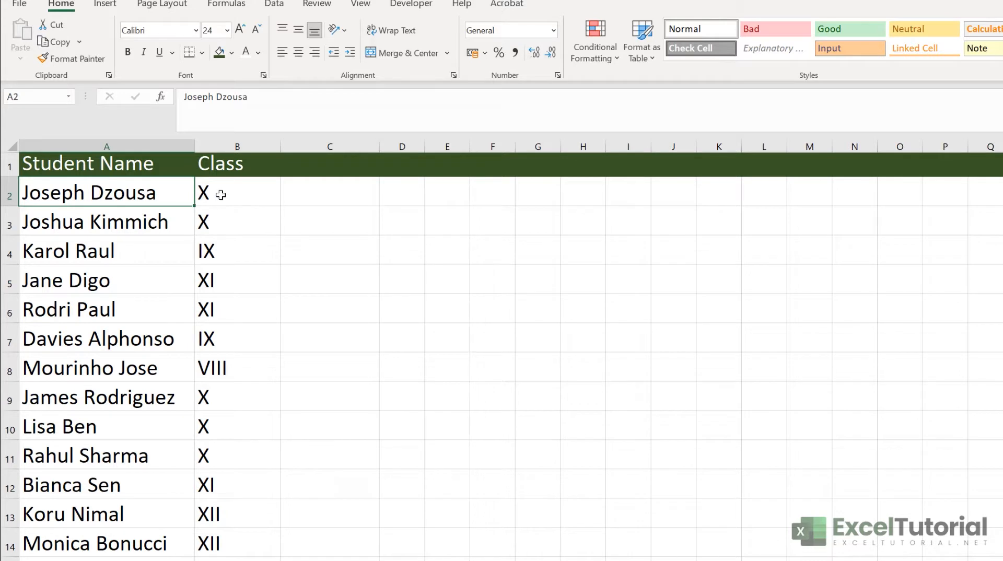
drag(213, 193, 259, 366)
click(234, 246)
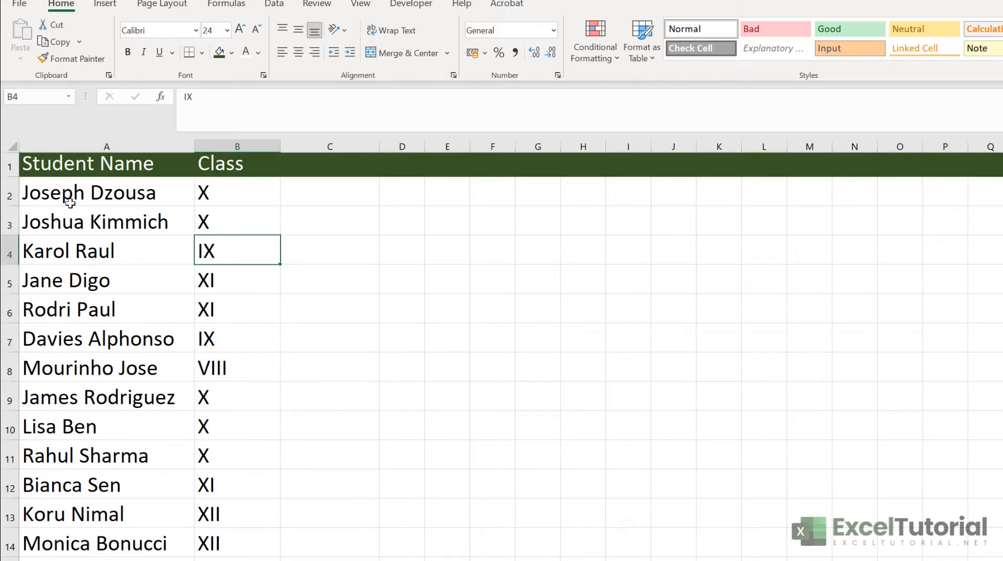
click(148, 228)
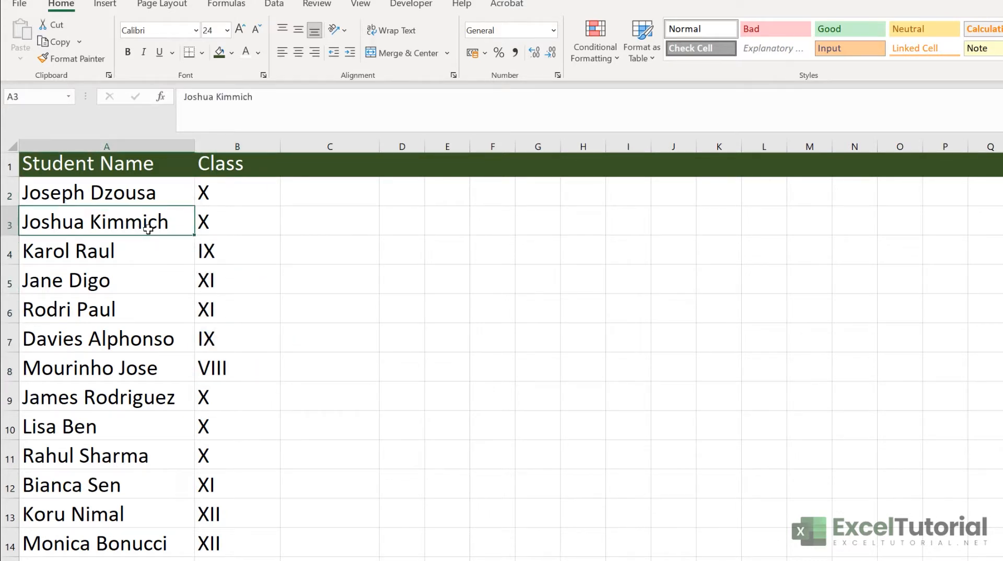
click(126, 247)
click(102, 290)
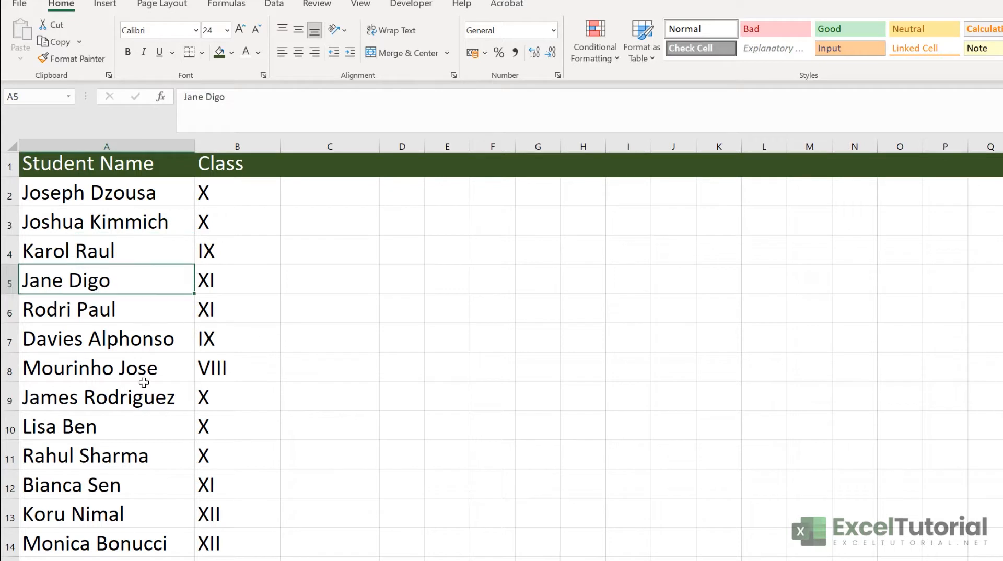
click(113, 315)
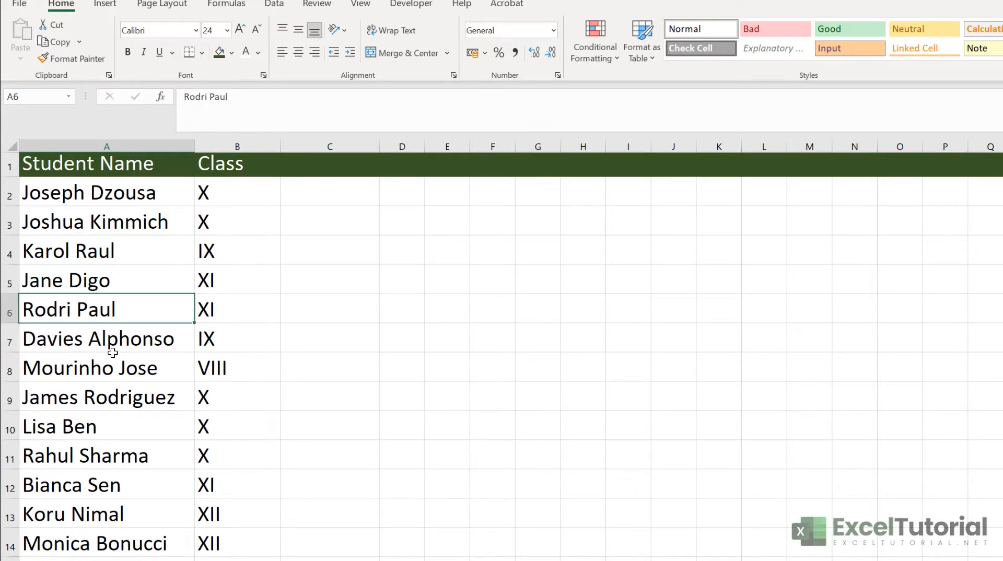
click(309, 197)
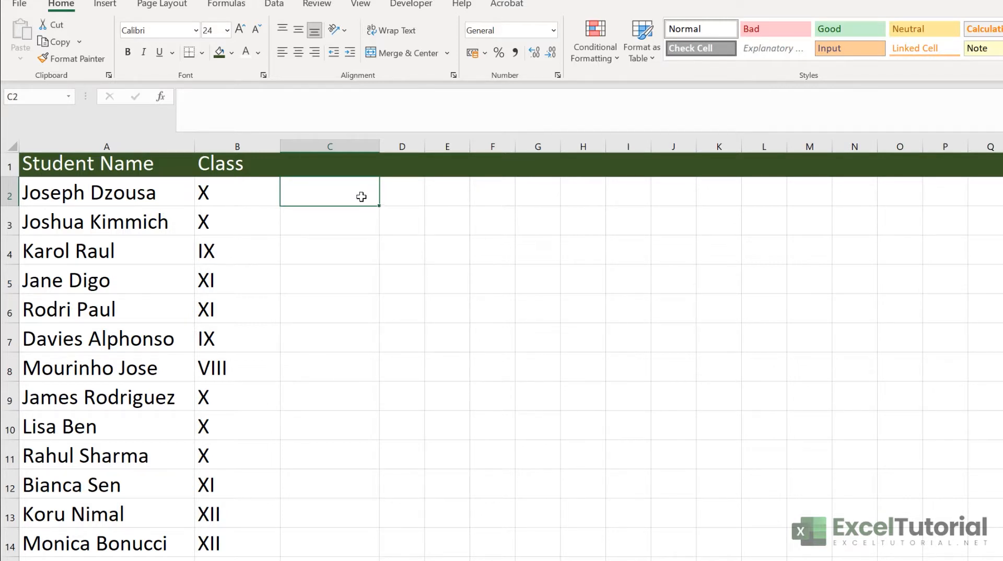
text(&)
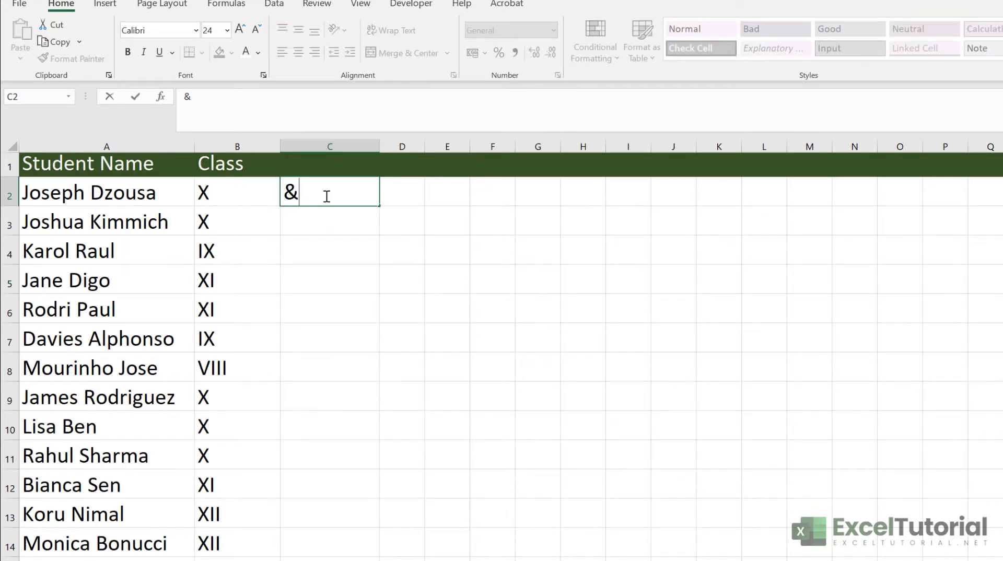
key(BackSpace)
text(=)
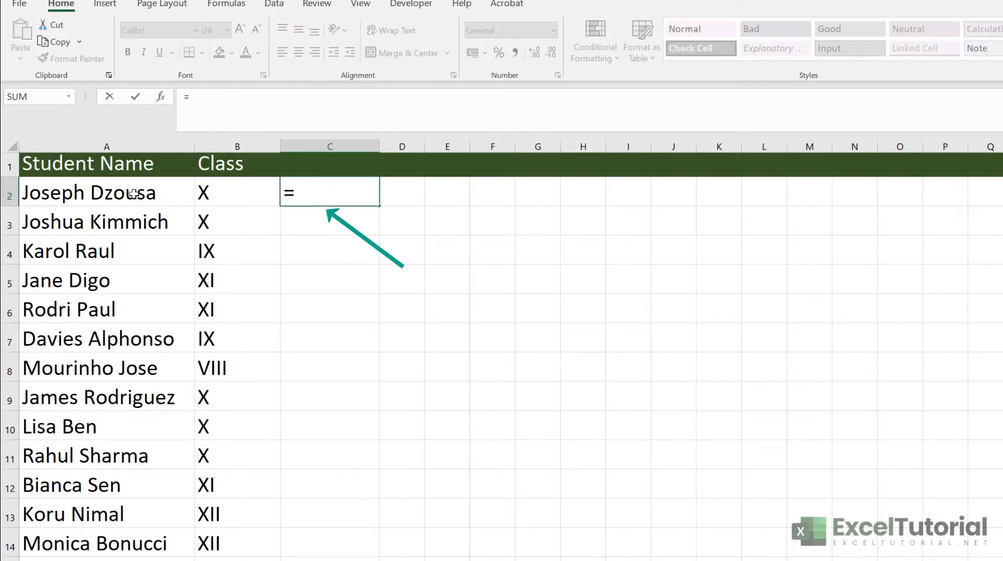
click(133, 193)
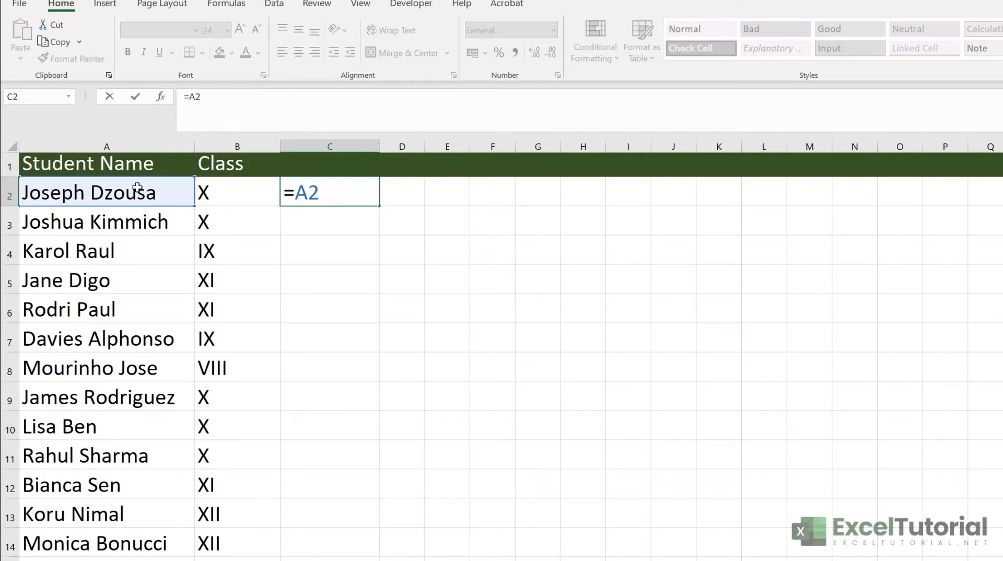
text(& ")
text(&)
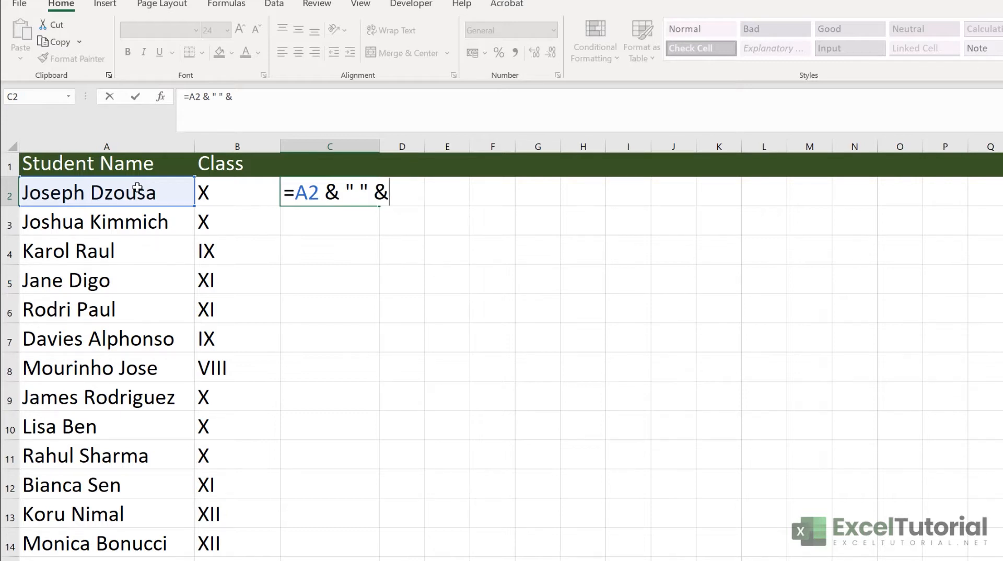
click(258, 199)
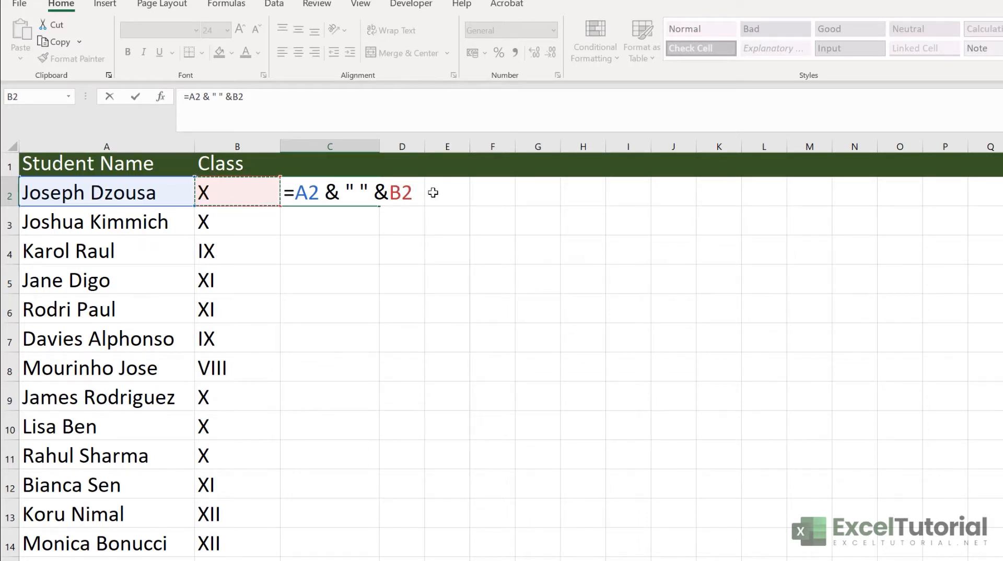
key(Return)
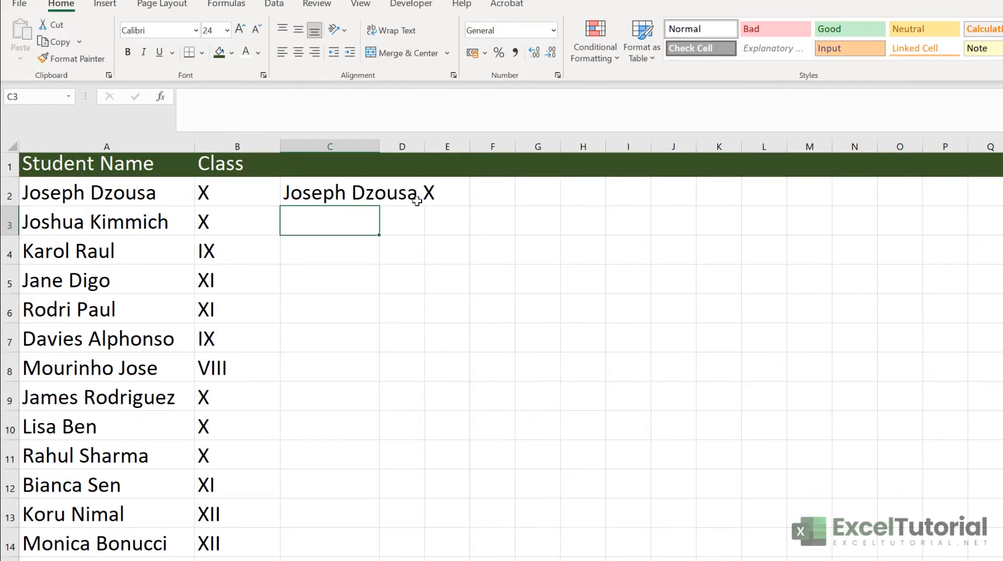
Change C2's joining formula to use a comma separator: =A2 & ", " &B2
click(401, 201)
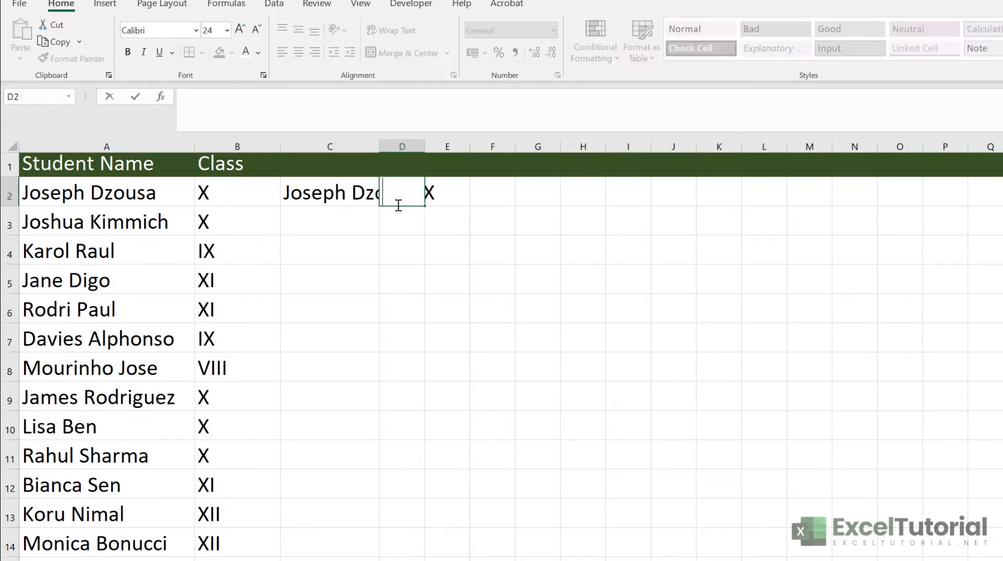
double_click(394, 197)
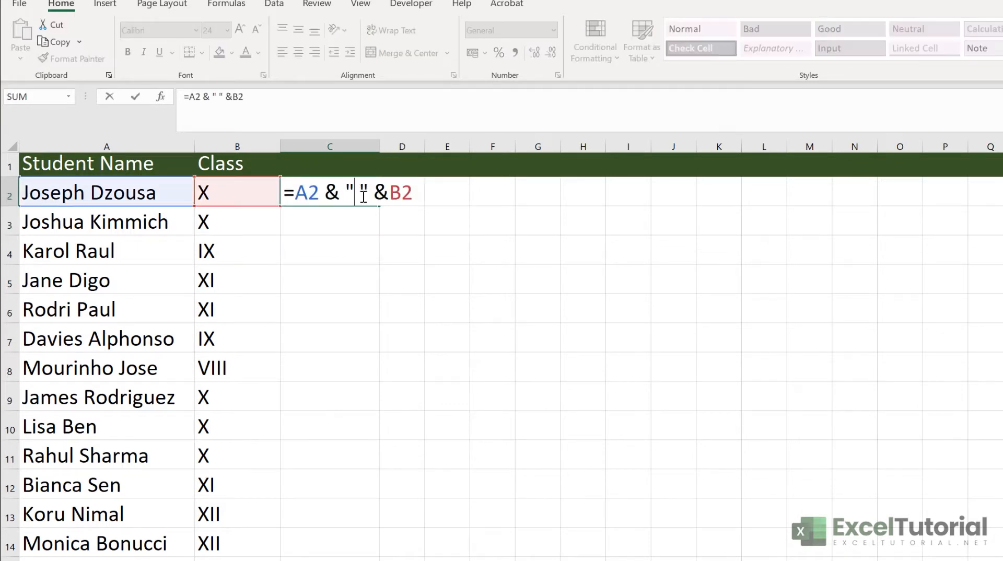
text(,)
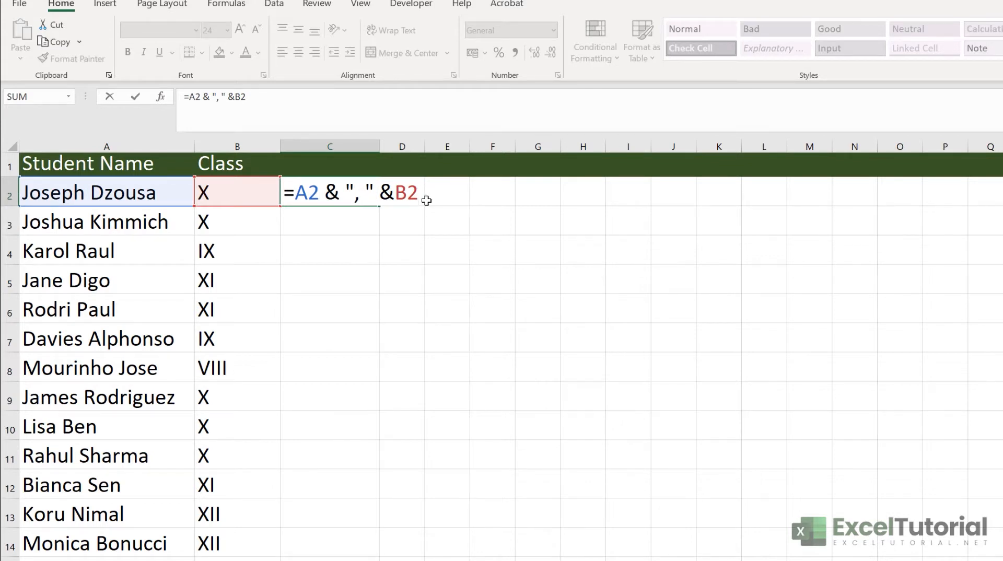
key(Return)
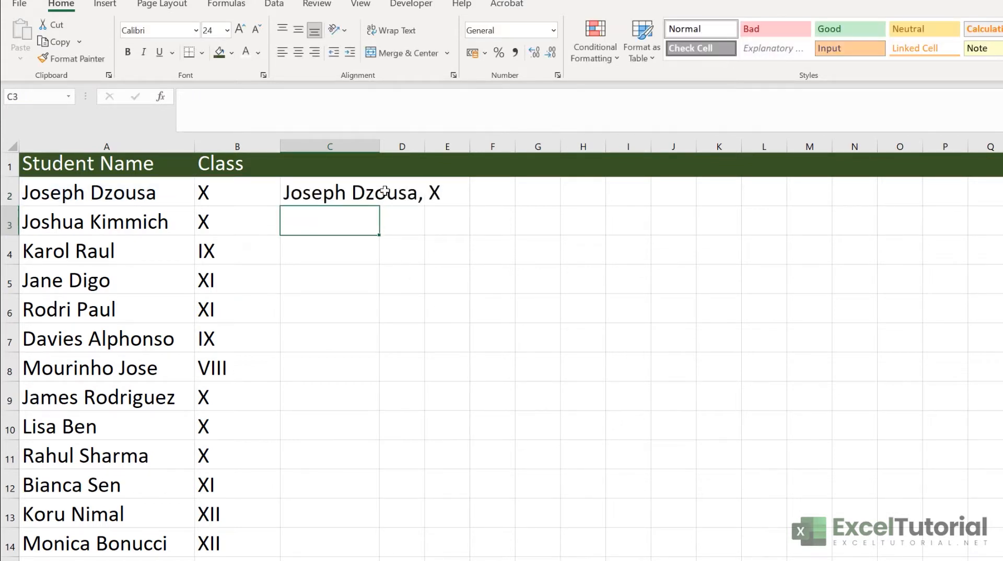
click(372, 198)
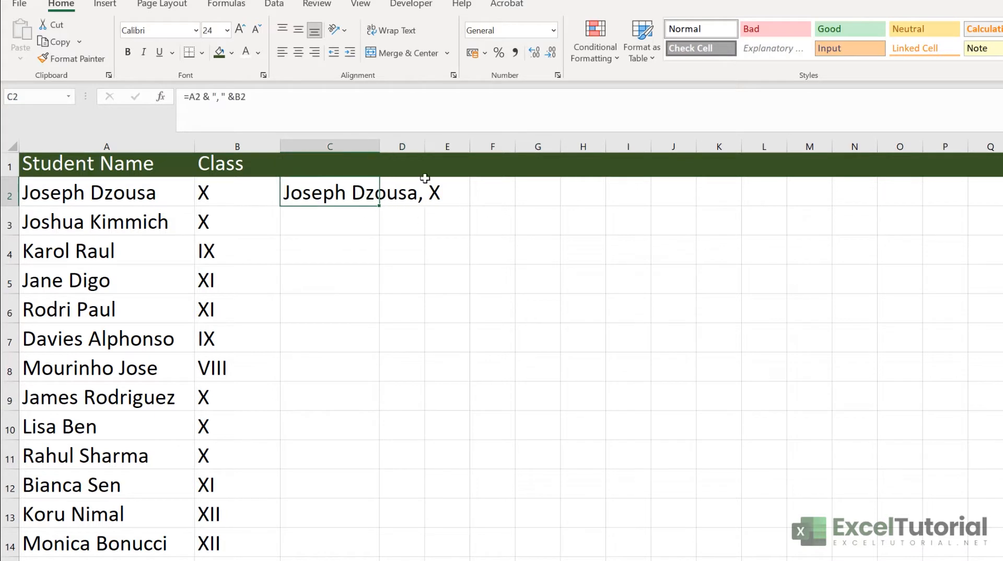
Widen column C, fill the comma formula down to row 14, then clear C2:C14
drag(380, 148, 457, 149)
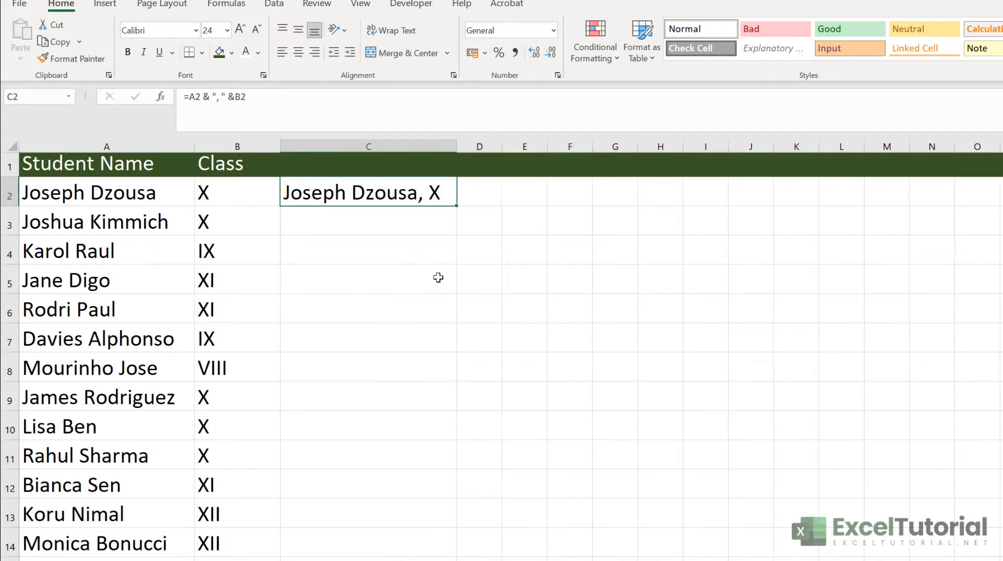
click(416, 262)
click(441, 202)
double_click(456, 205)
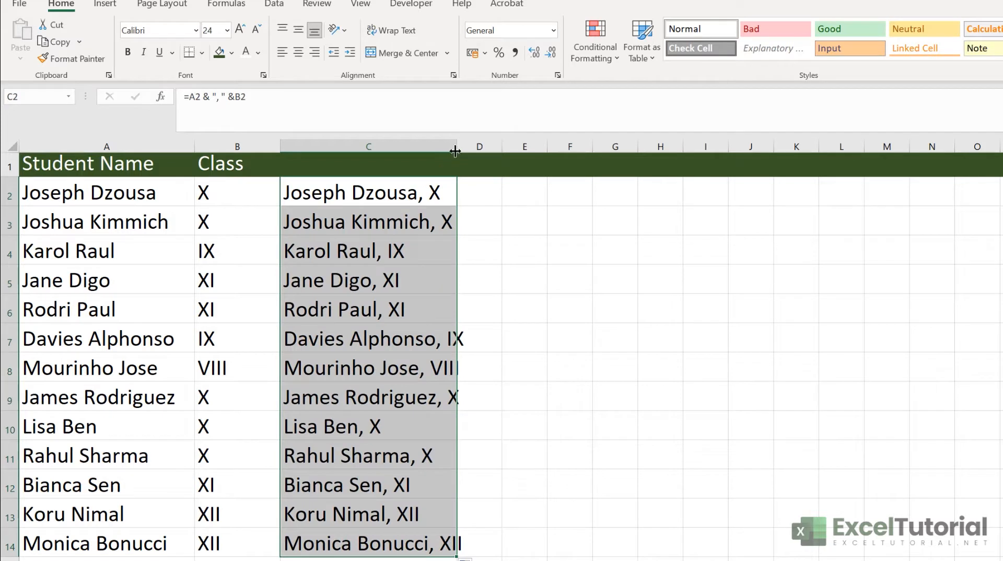
drag(455, 151, 488, 151)
click(434, 327)
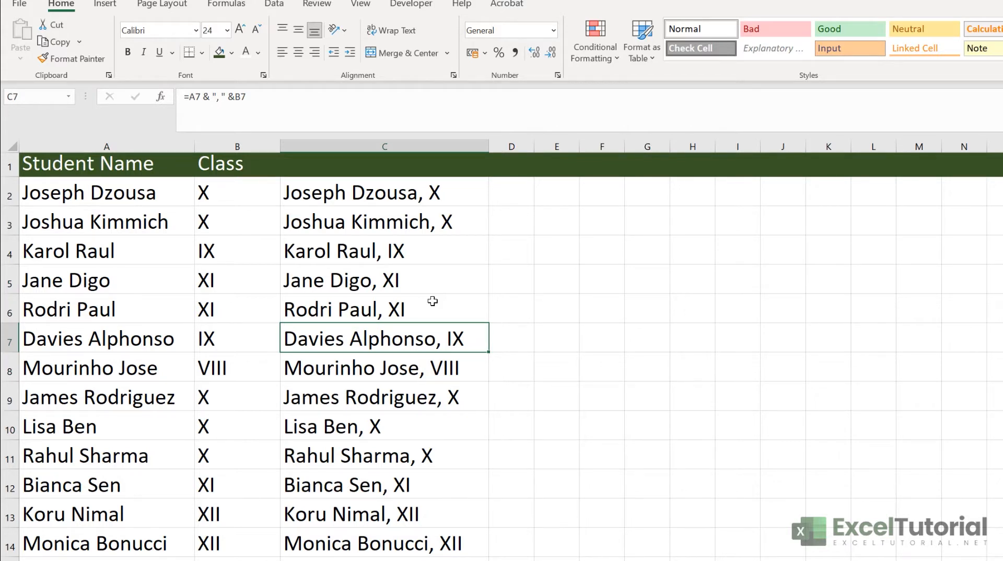
drag(354, 199, 384, 543)
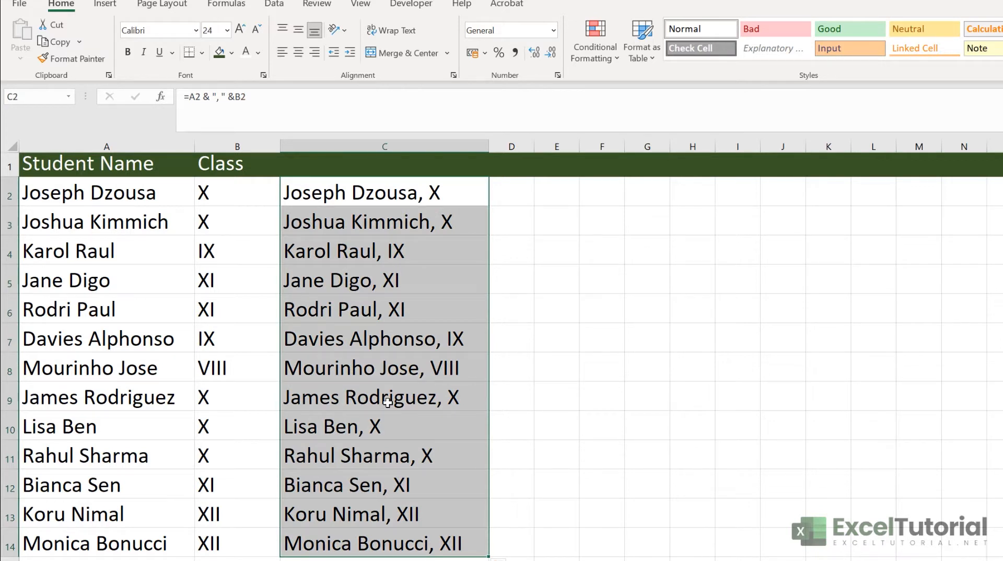
key(Delete)
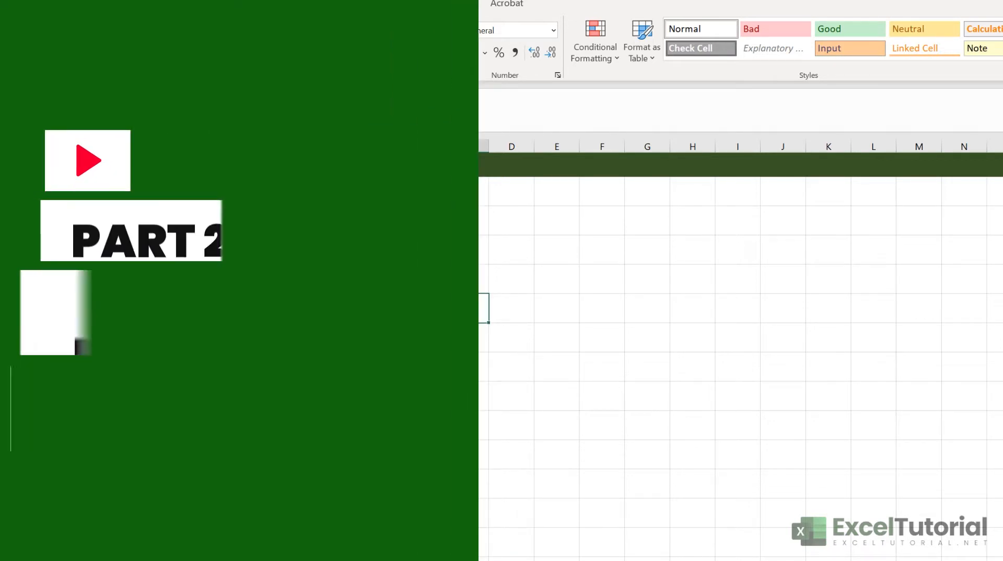
click(386, 192)
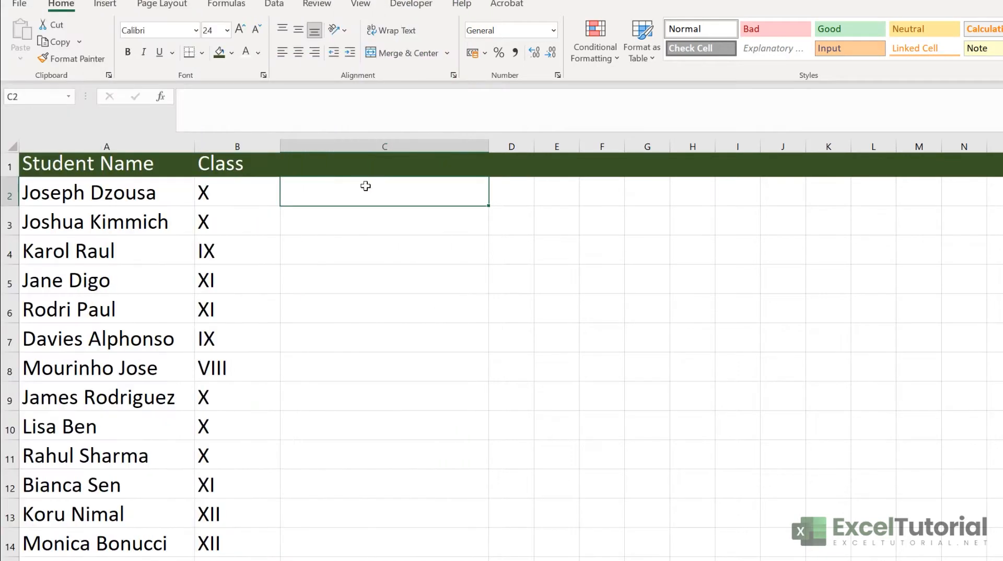
double_click(373, 196)
text(=LEFT)
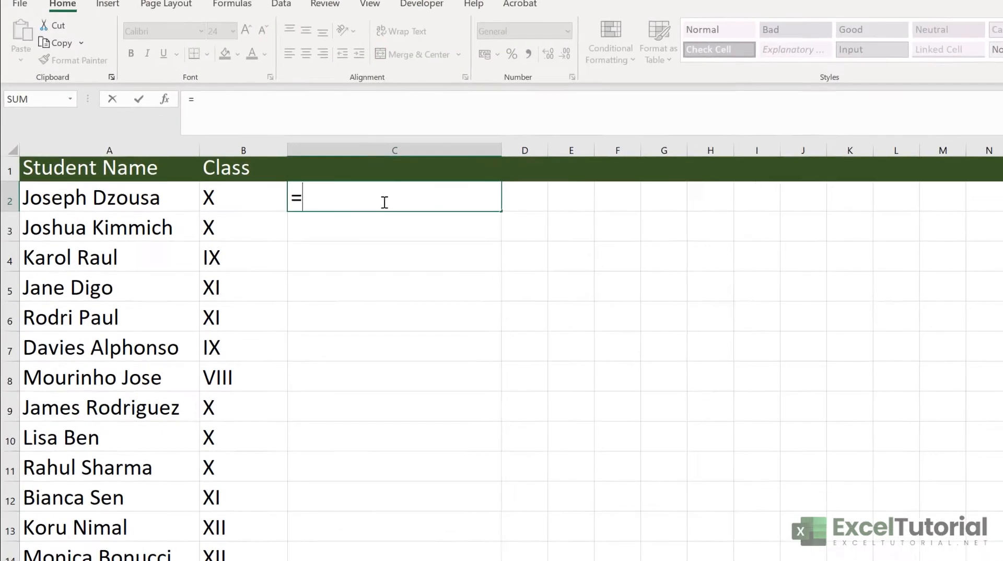
text(()
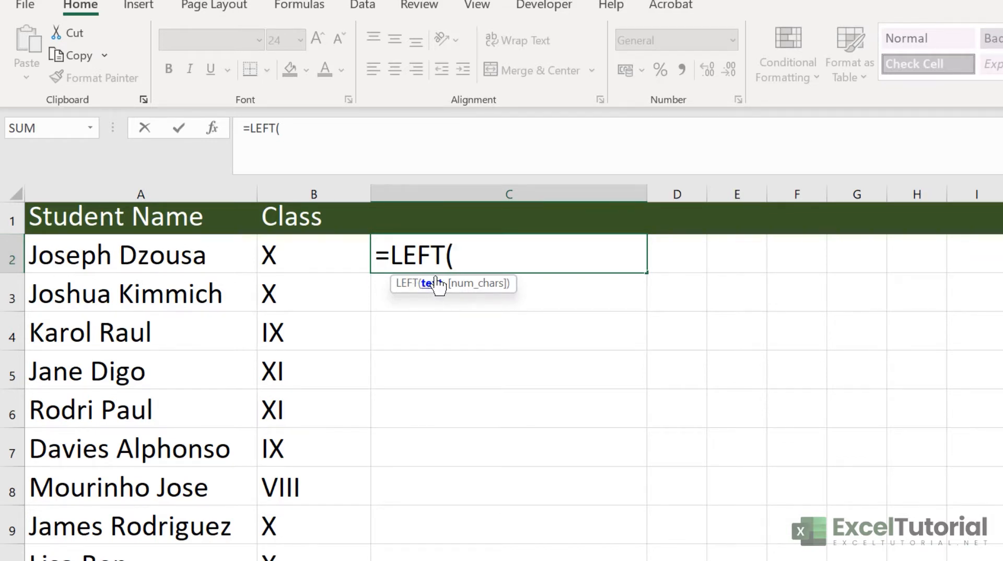
click(140, 257)
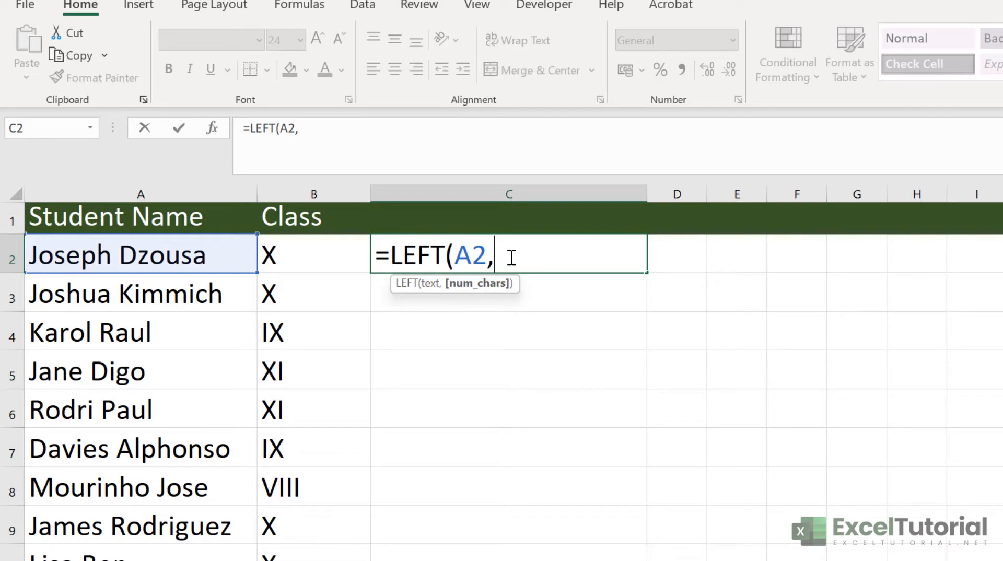
text(6))
key(Return)
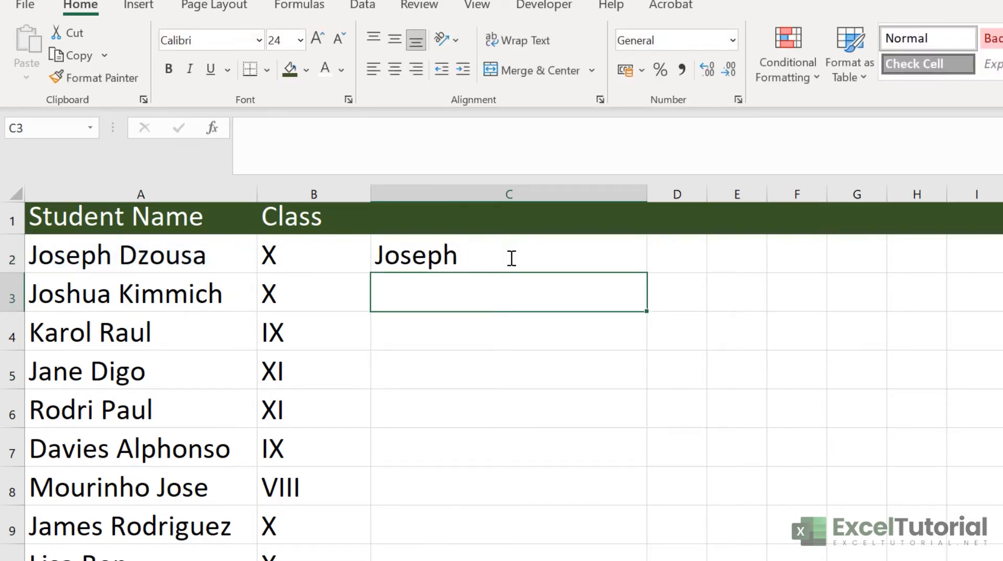
Copy the LEFT formula down to C14 and select the results in column C
click(511, 258)
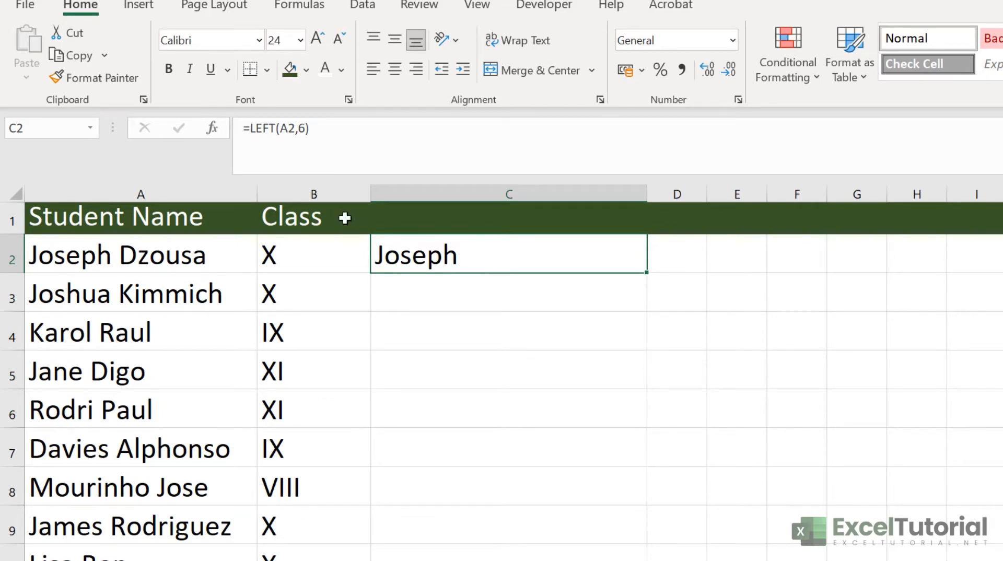
click(58, 255)
click(554, 254)
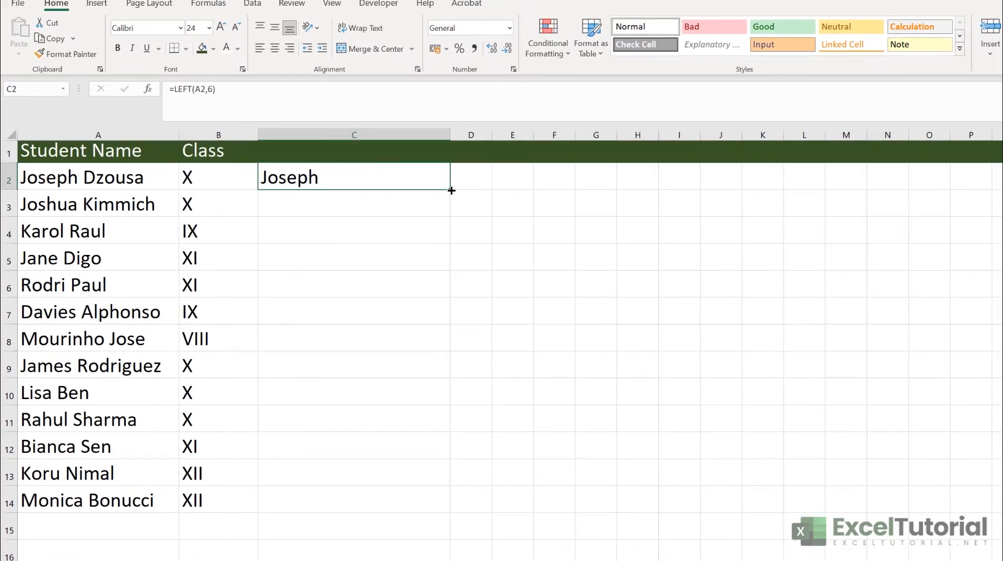
double_click(449, 189)
click(381, 313)
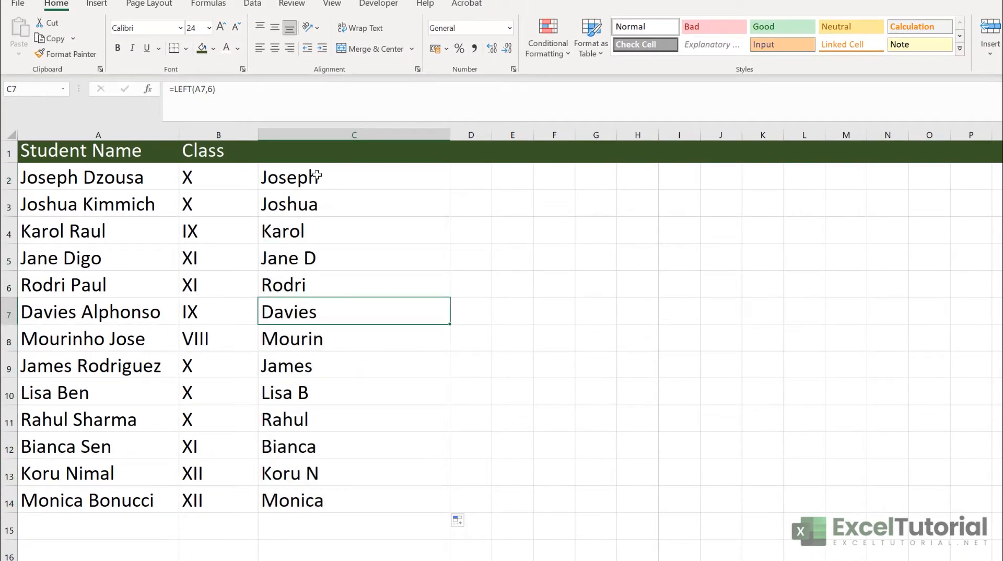
drag(313, 175, 321, 501)
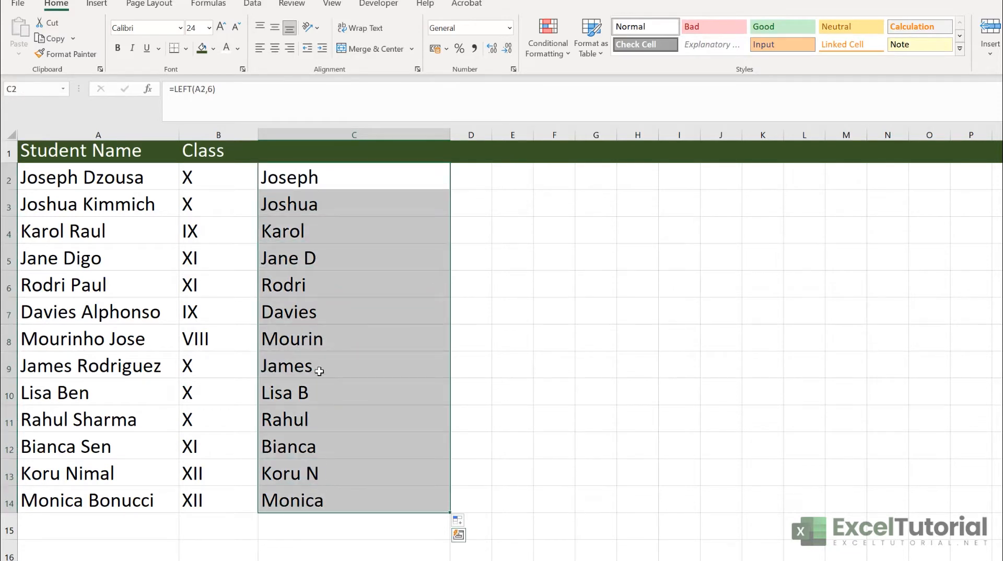
Check the LEFT results in C9, C5 (=LEFT(A5,6)) and C10, then delete C2:C14
click(320, 367)
click(307, 259)
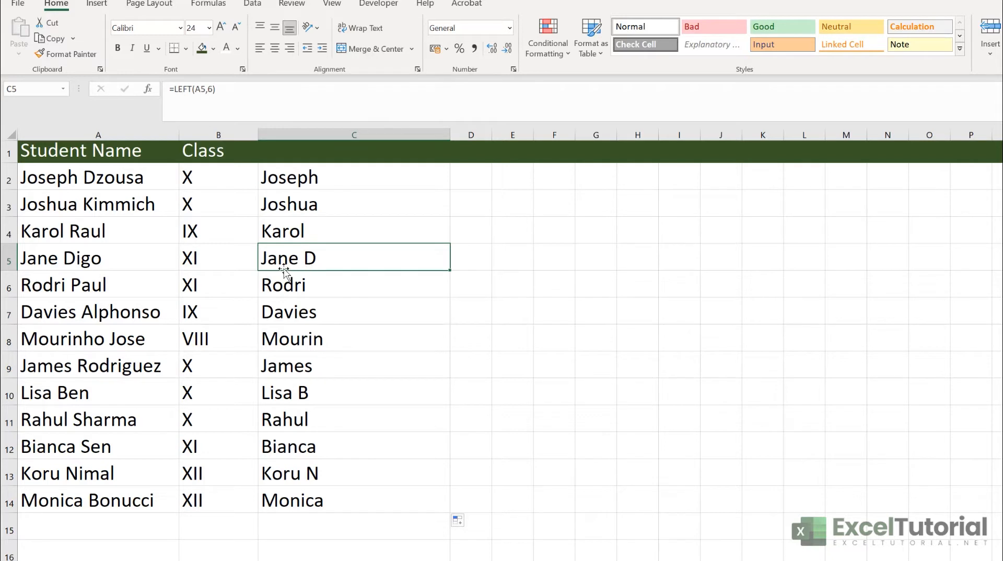
double_click(308, 258)
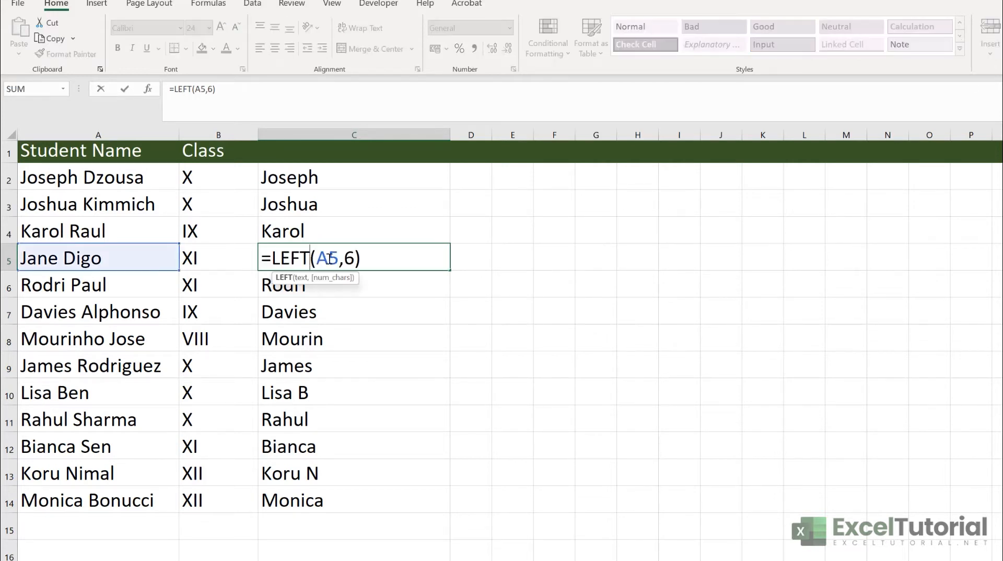
key(Return)
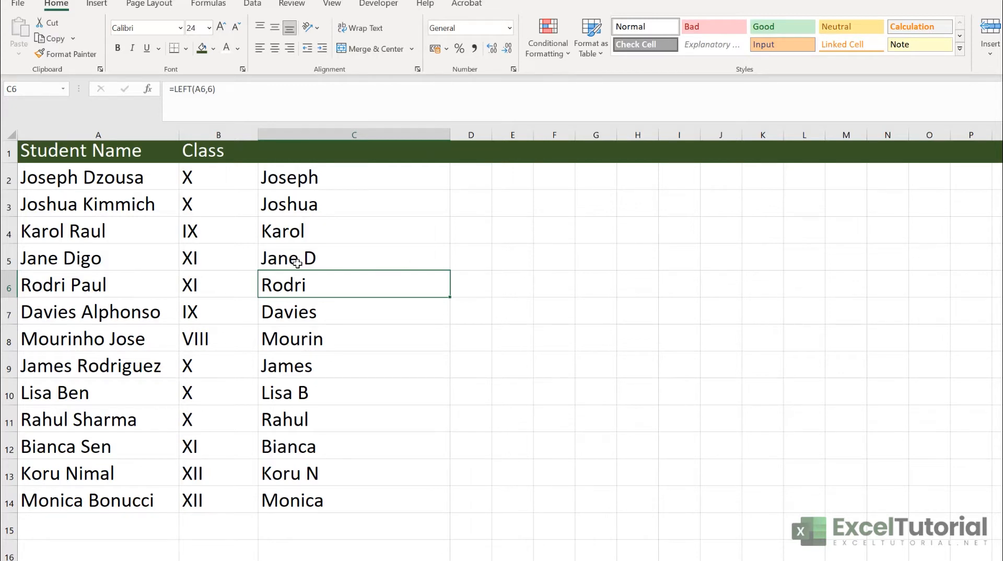
click(317, 391)
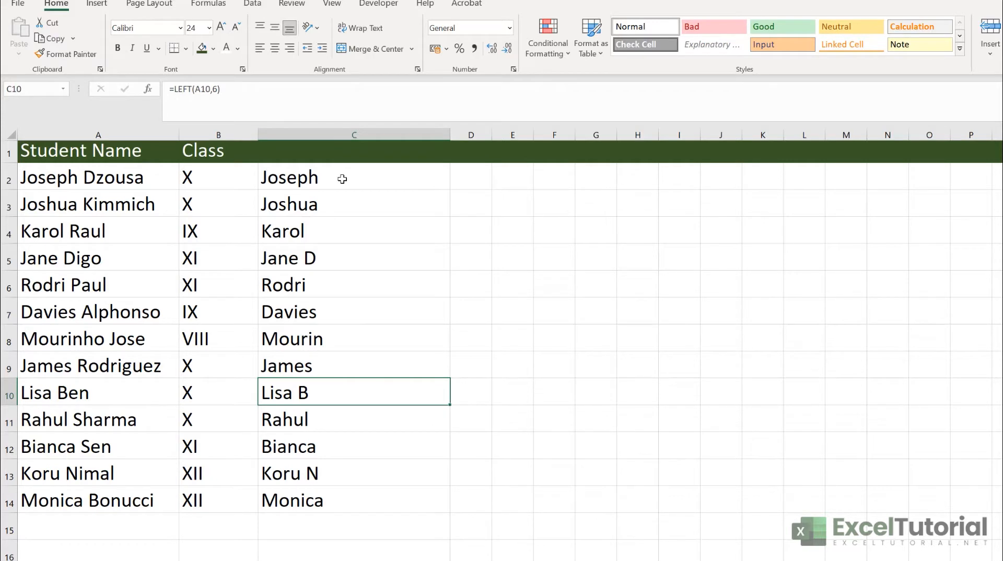
drag(343, 179, 337, 500)
key(Delete)
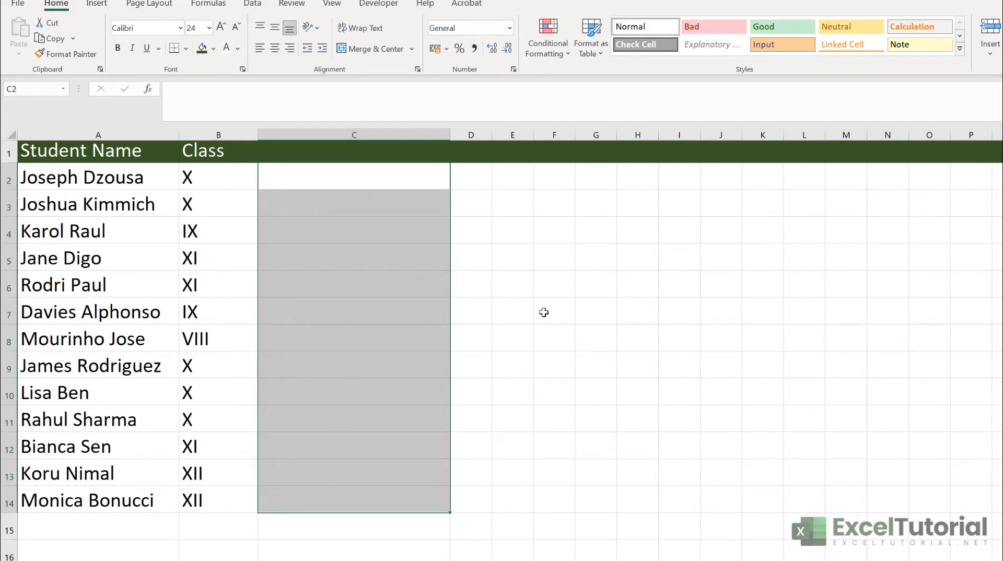
click(329, 168)
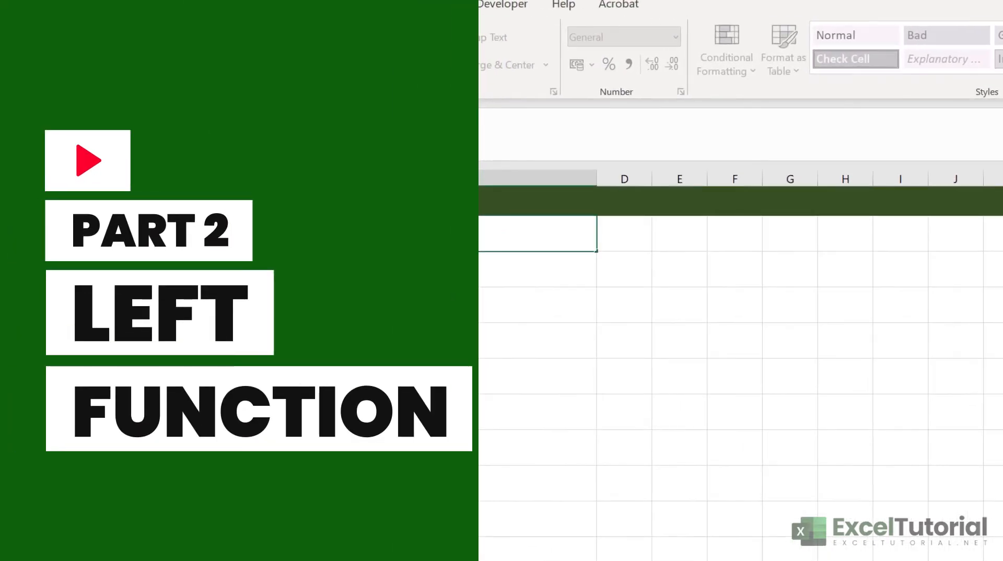
key(Tab)
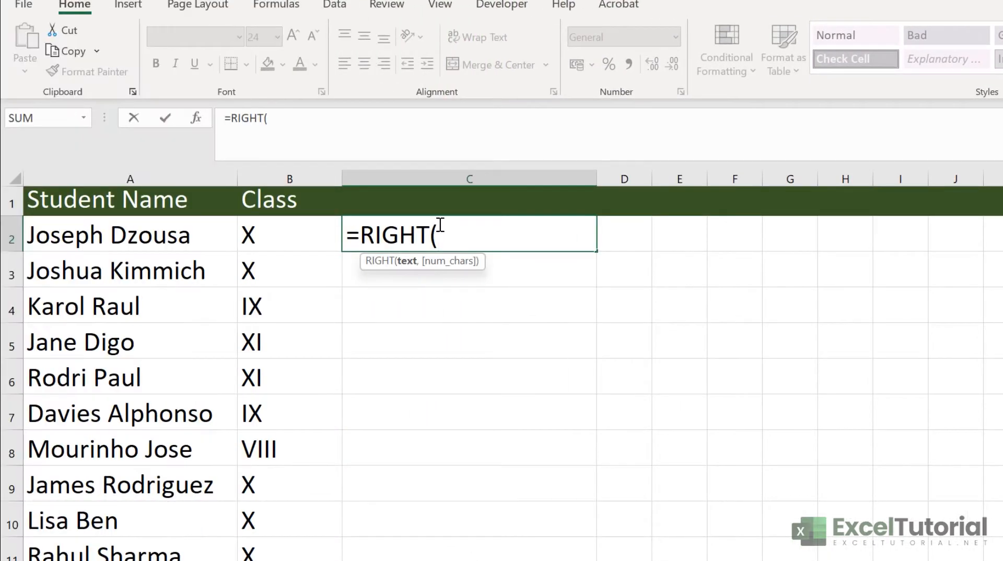
click(151, 236)
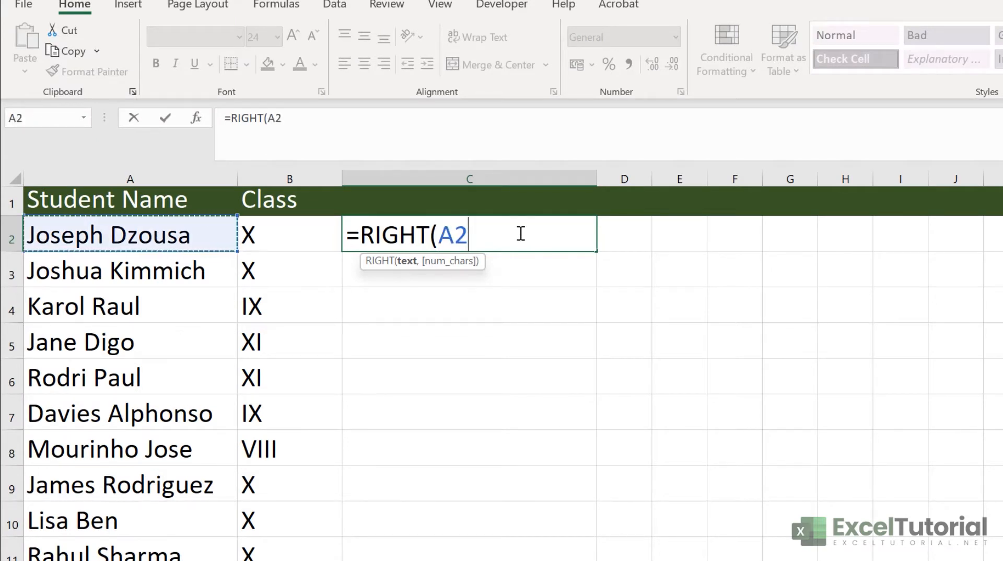
text(,)
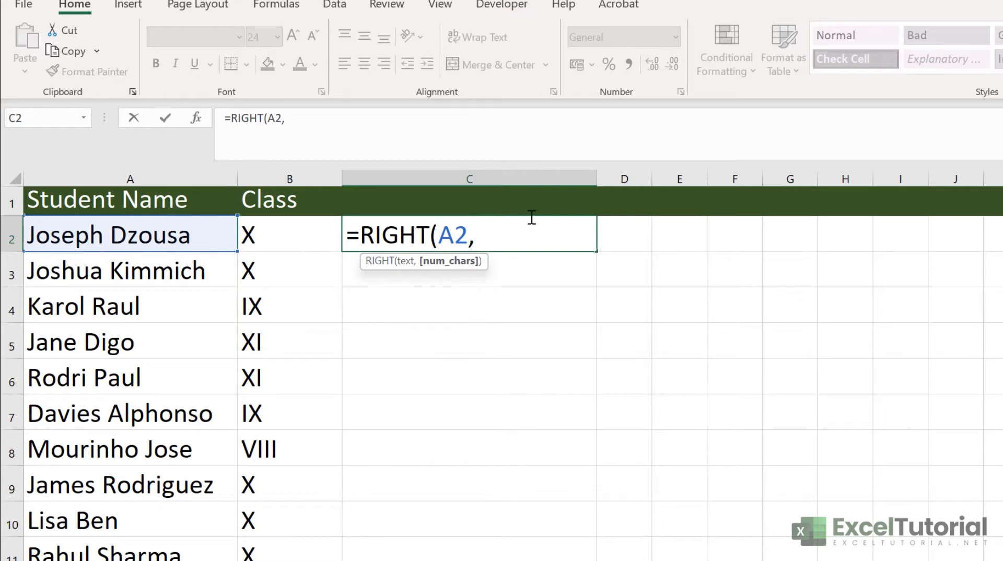
text(6))
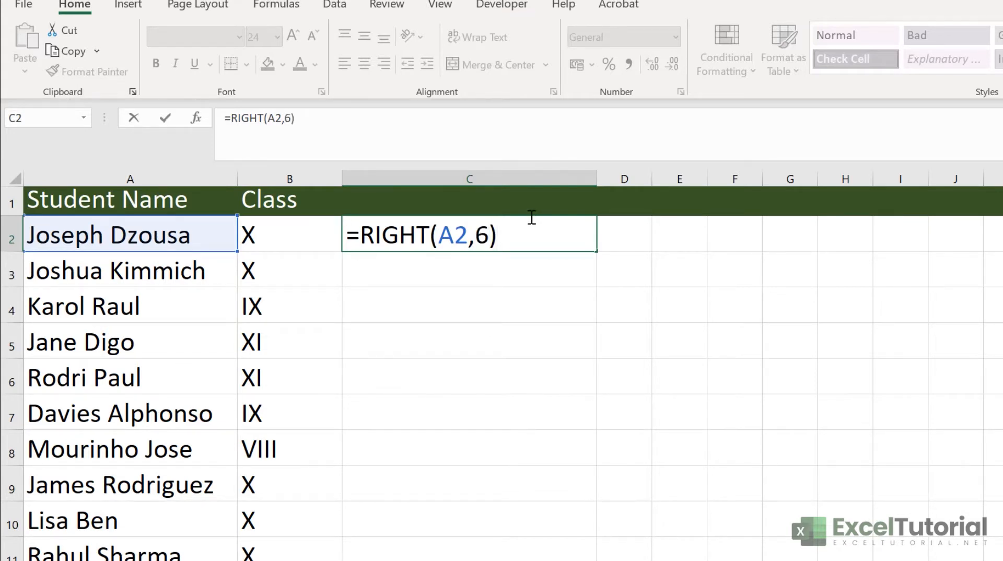
key(Return)
click(450, 231)
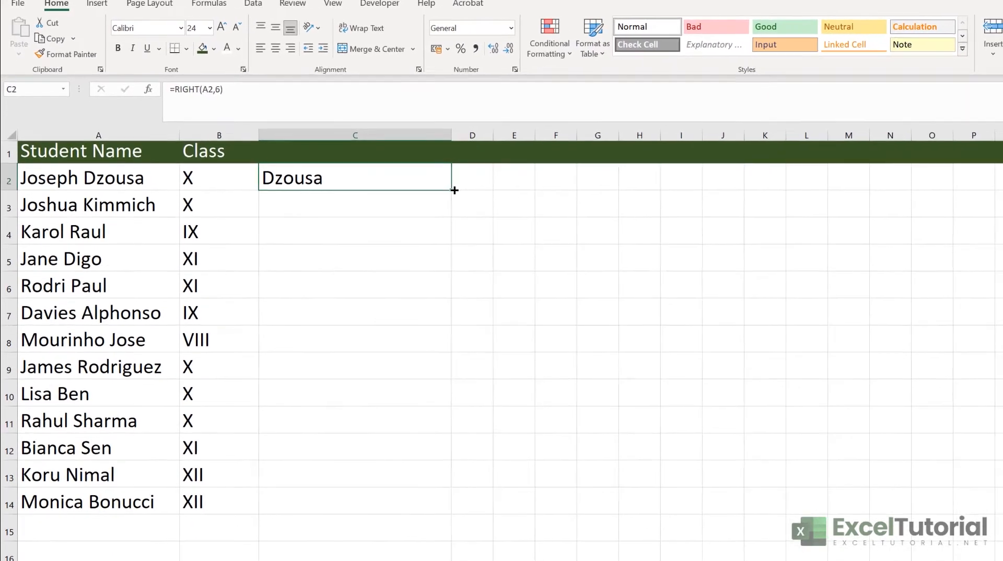
double_click(596, 251)
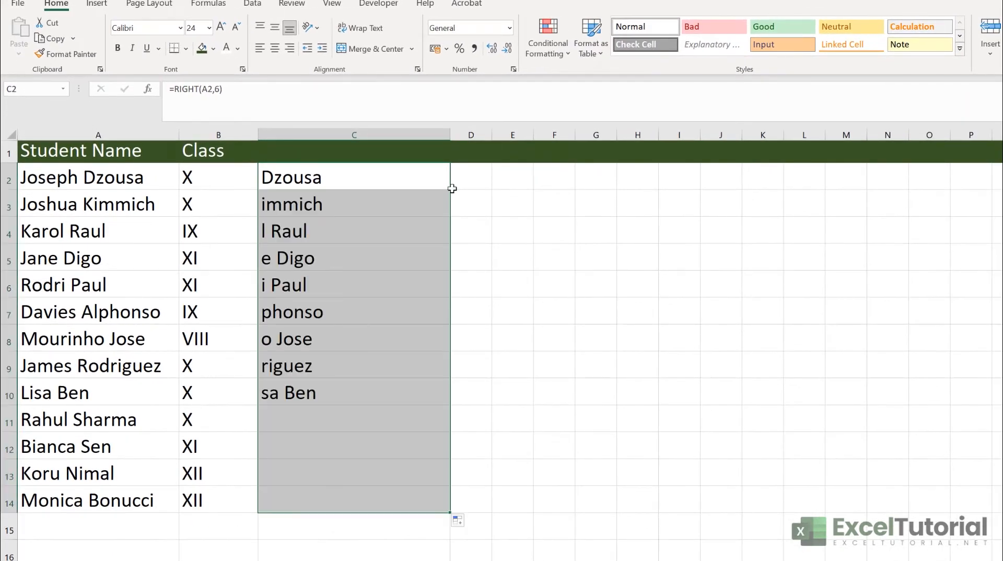
Check the RIGHT result in C5, then delete all RIGHT results from C2:C14
click(371, 266)
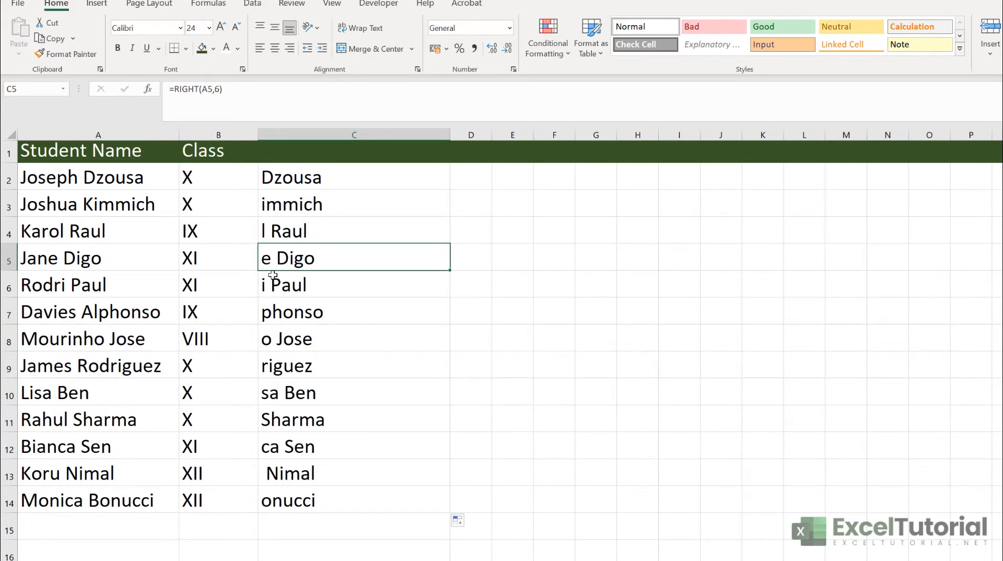
drag(293, 177, 355, 499)
drag(341, 180, 353, 495)
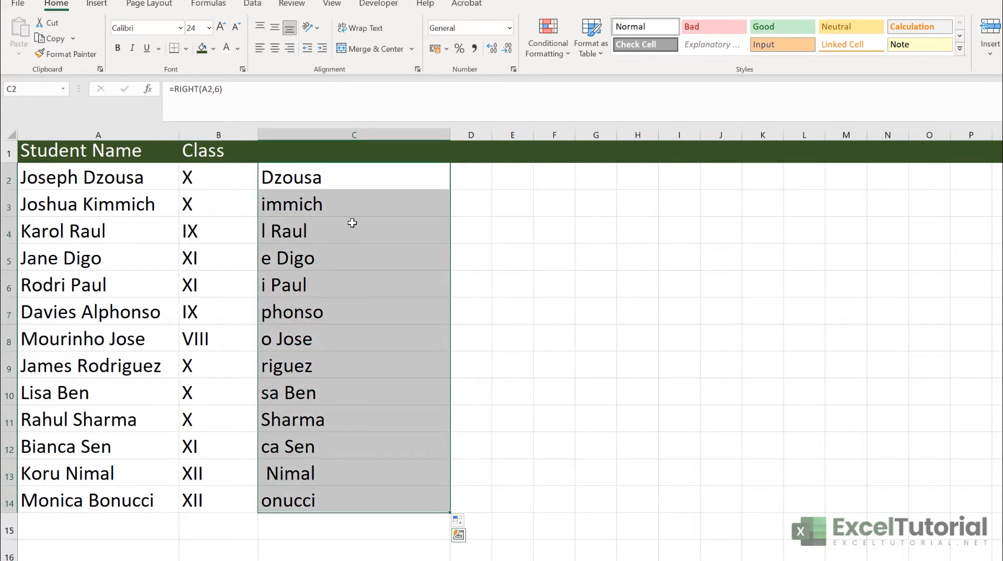
key(Delete)
click(380, 184)
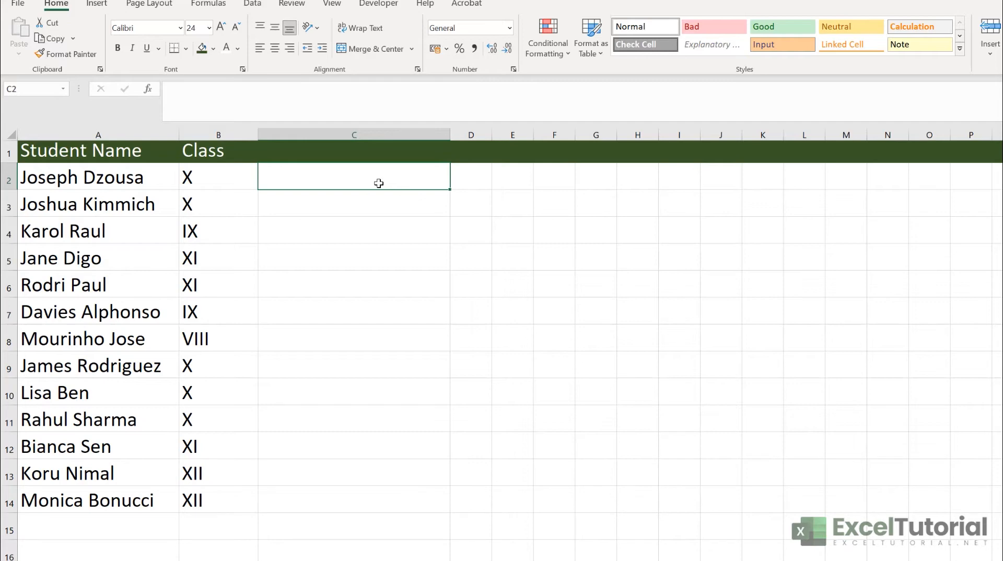
double_click(385, 179)
text(=m)
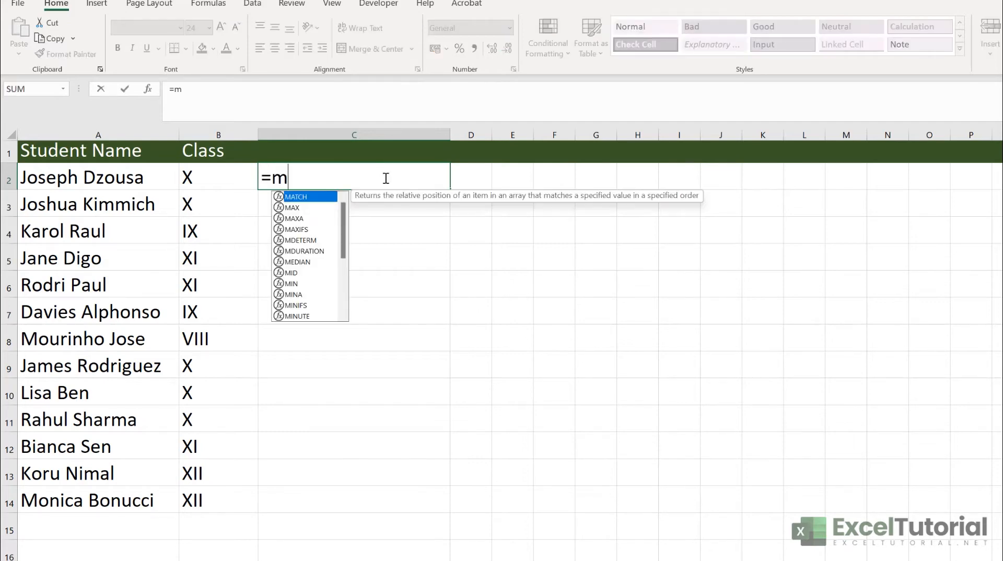
text(i)
key(Tab)
click(73, 177)
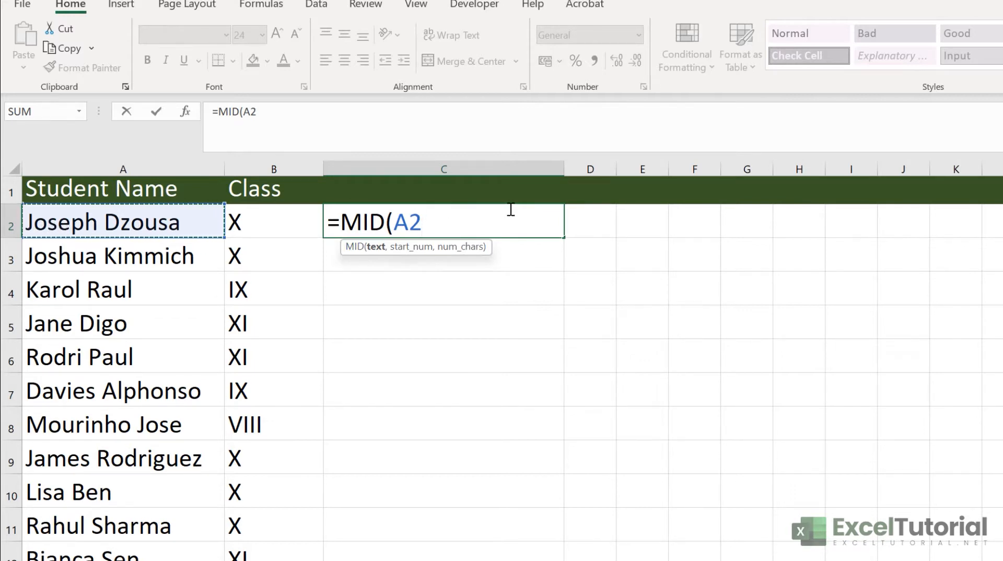
text(,4,)
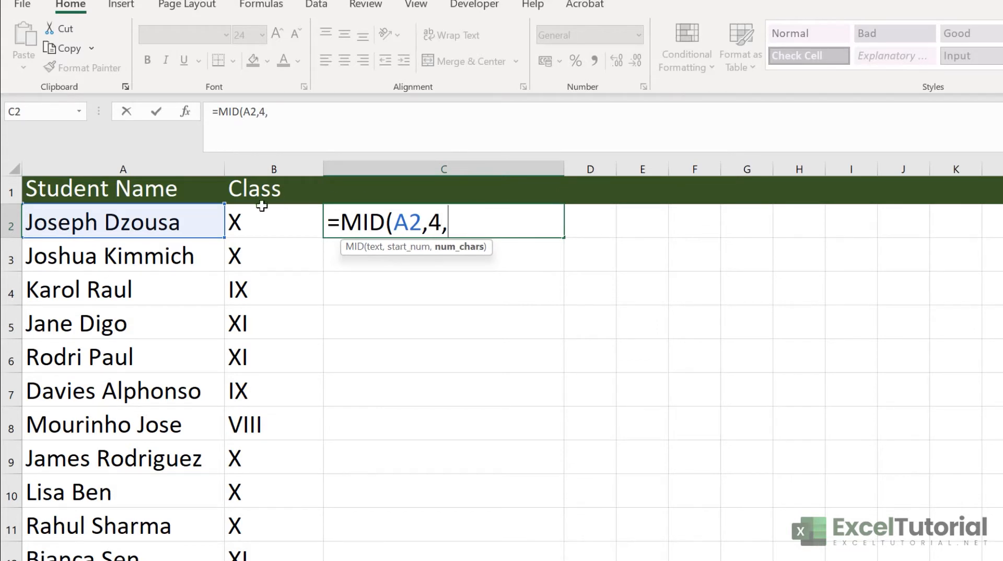
text(6))
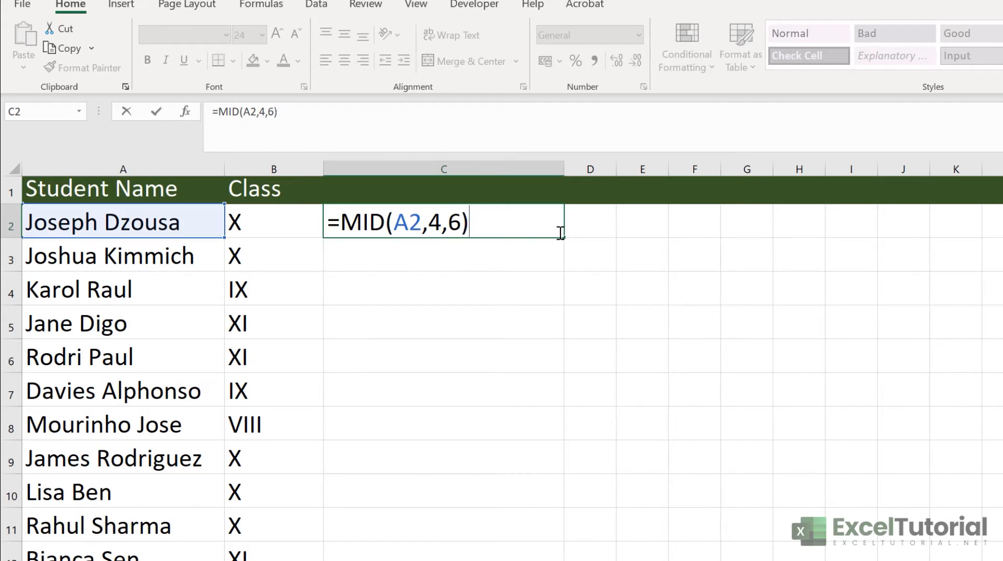
key(Return)
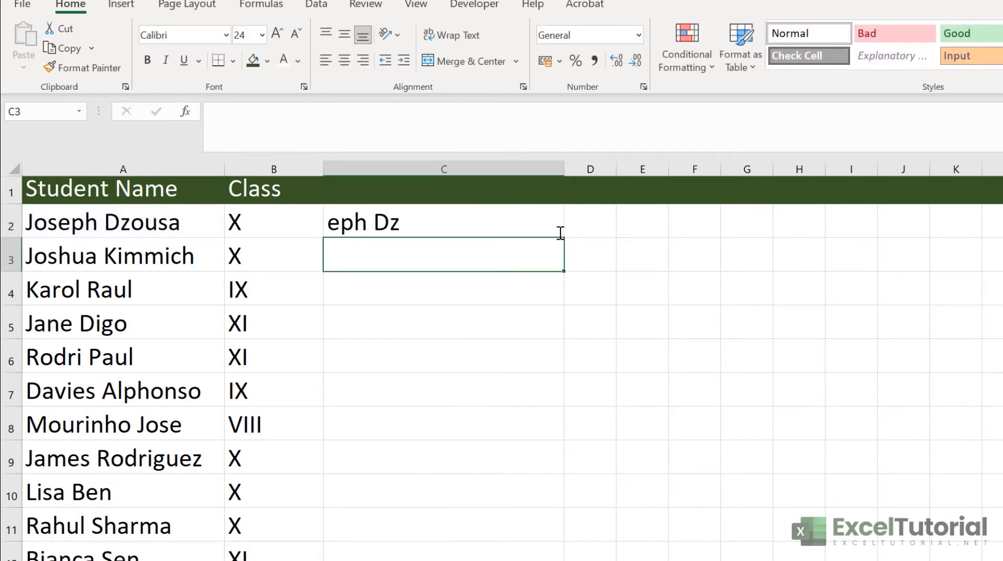
Delete the =MID(A2,4,6) formula from C2
click(428, 230)
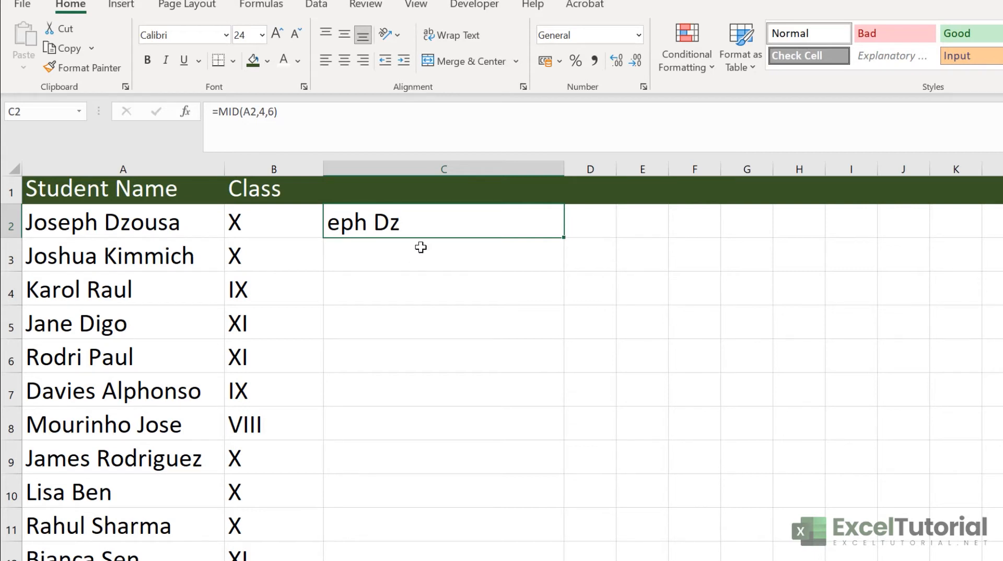
key(Delete)
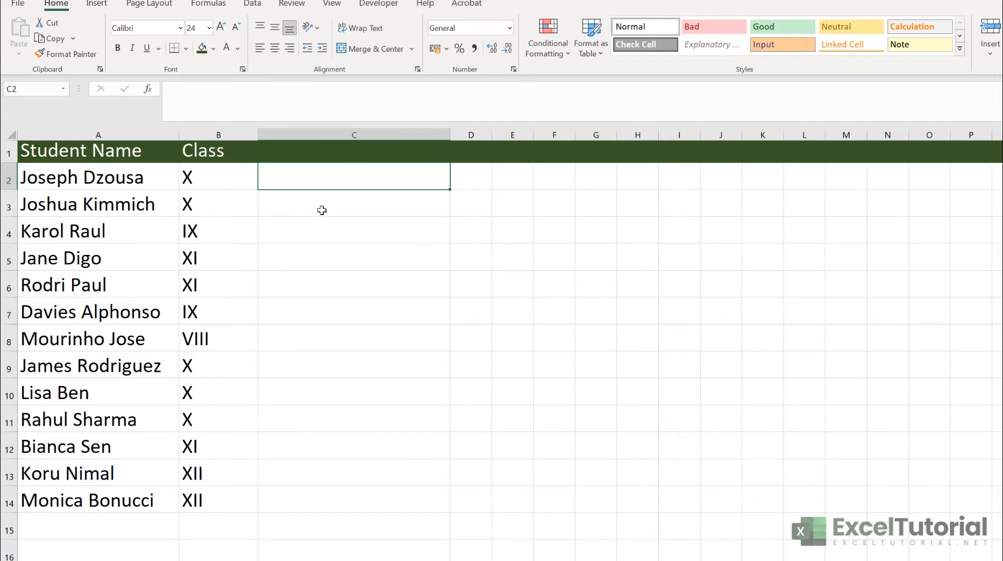
Enter =LEN(A2) in C2 to count the 13 characters in A2's name, then compare it with A2
text(=len)
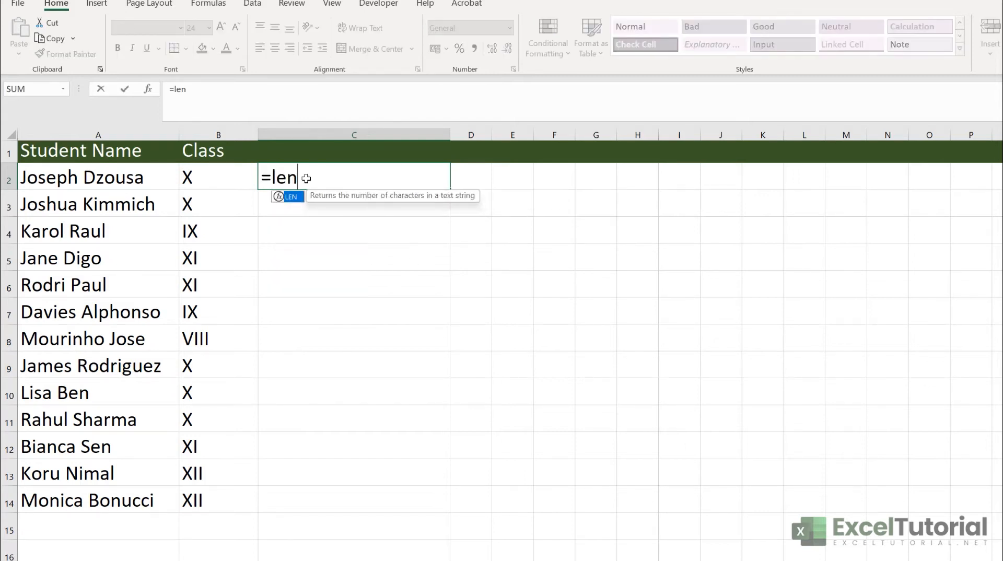
key(Tab)
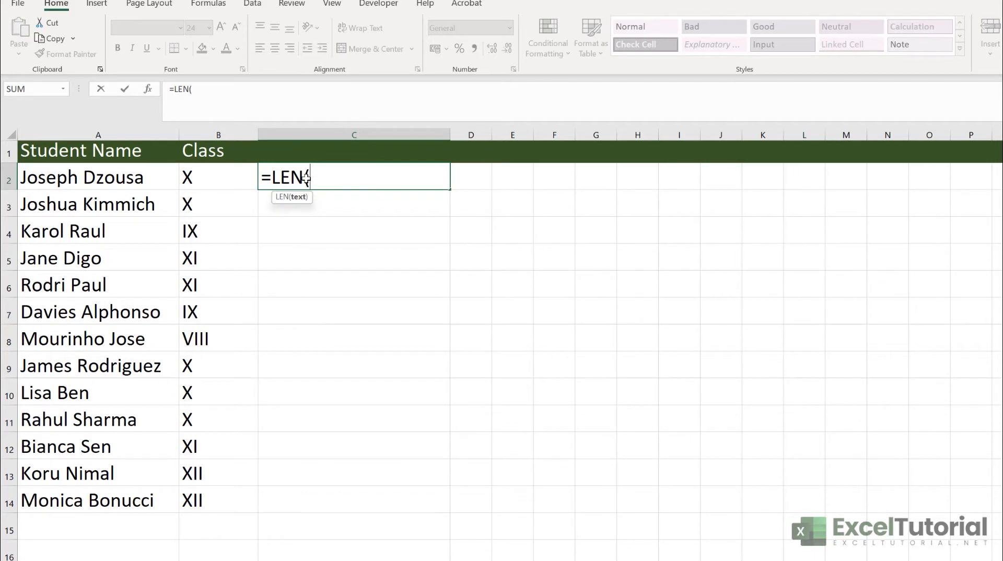
click(63, 176)
text())
key(Return)
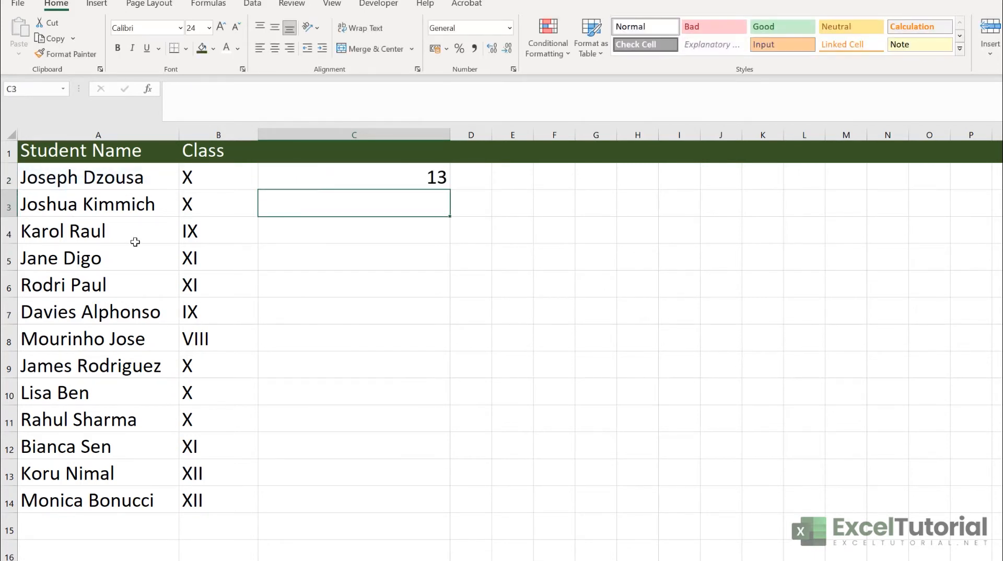
click(423, 180)
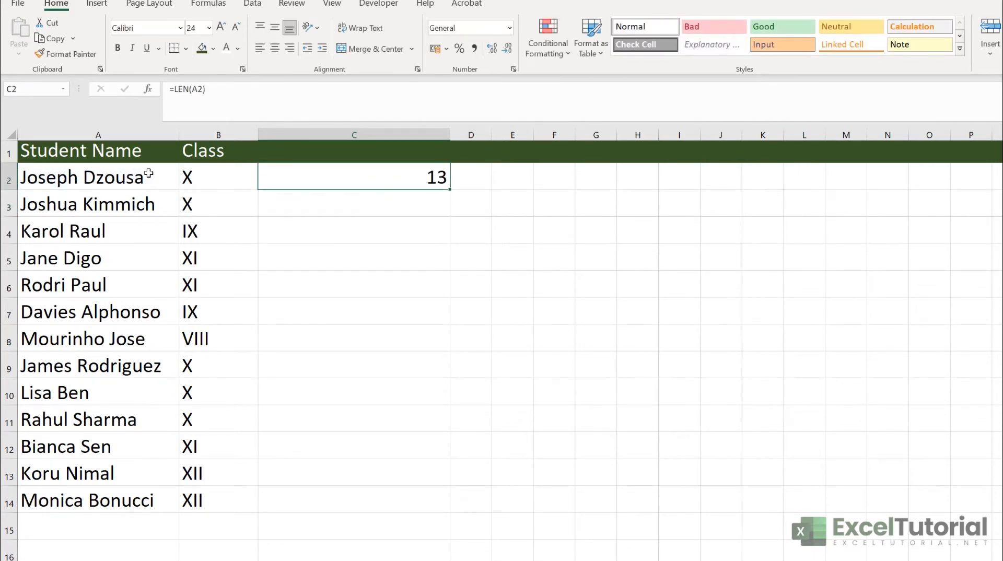
click(107, 186)
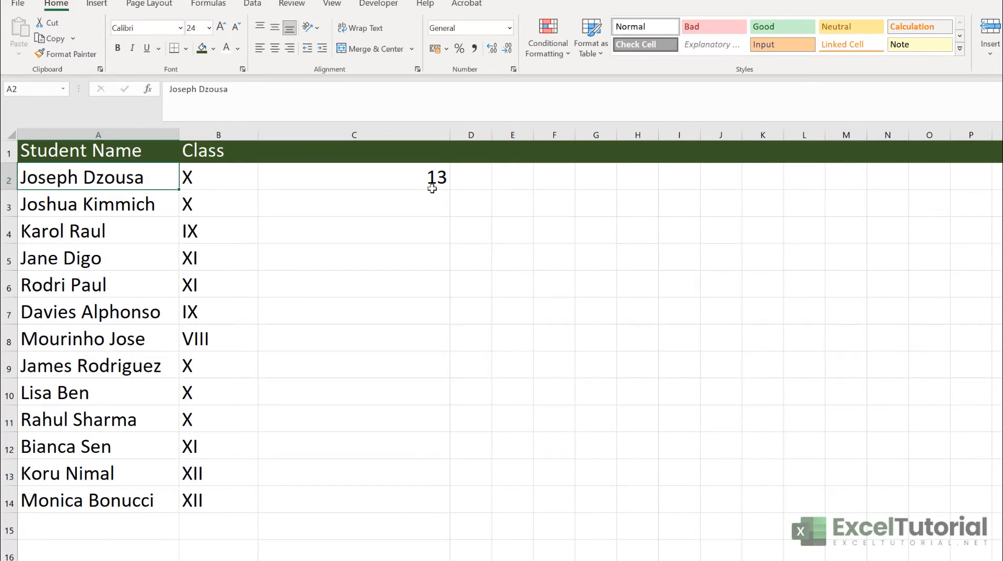
click(431, 186)
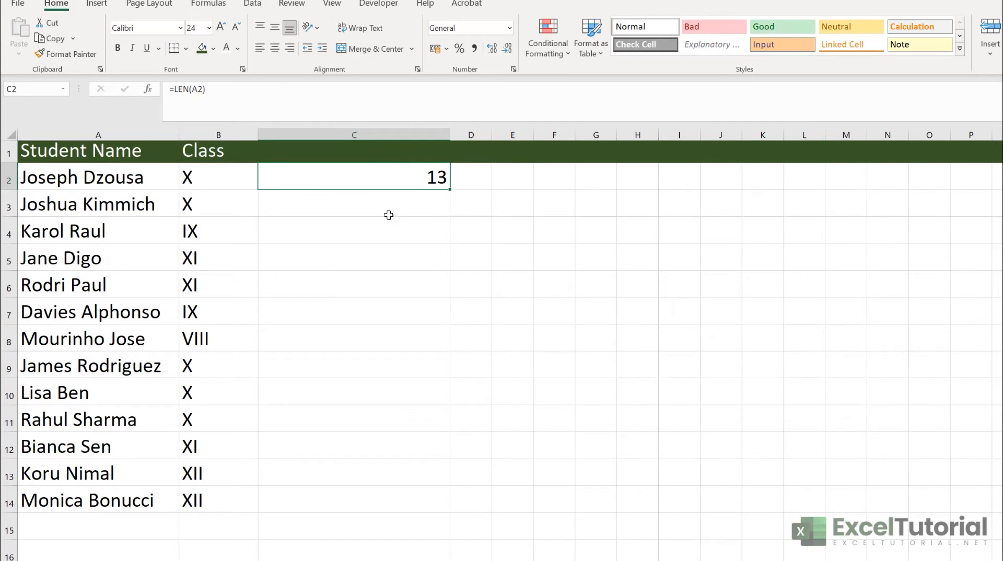
Delete the LEN formula from C2 and start typing =FIND( in that cell
click(418, 158)
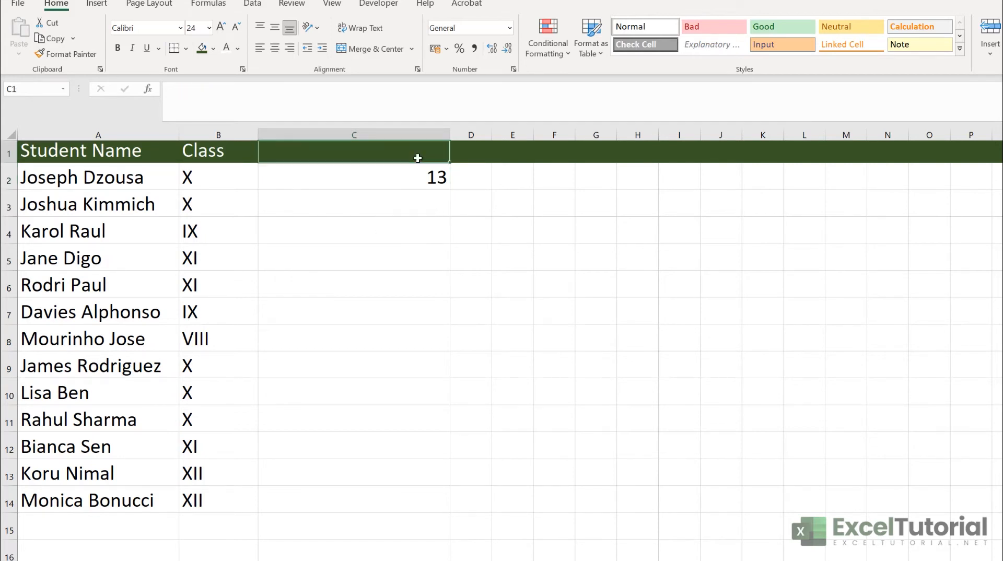
click(410, 180)
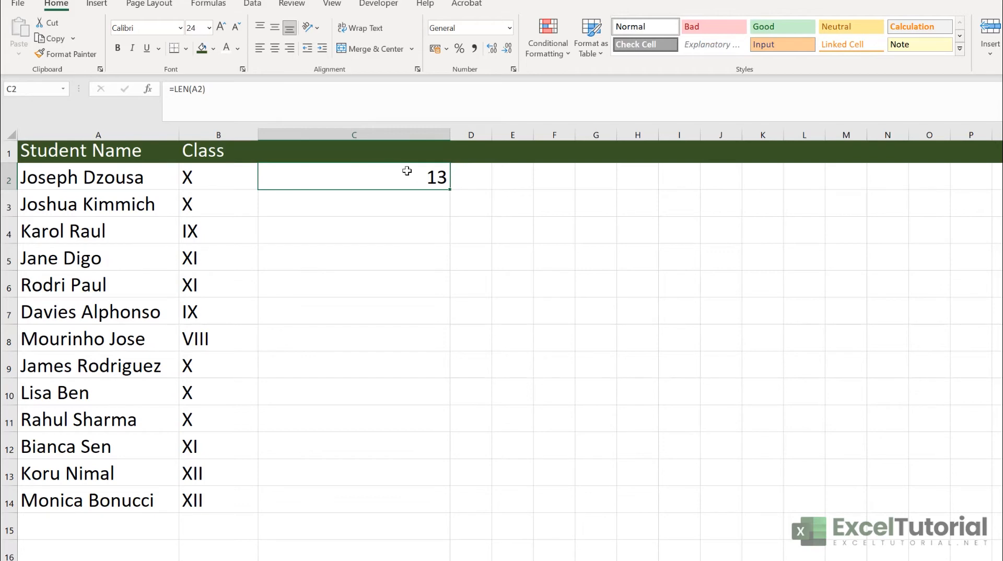
key(Delete)
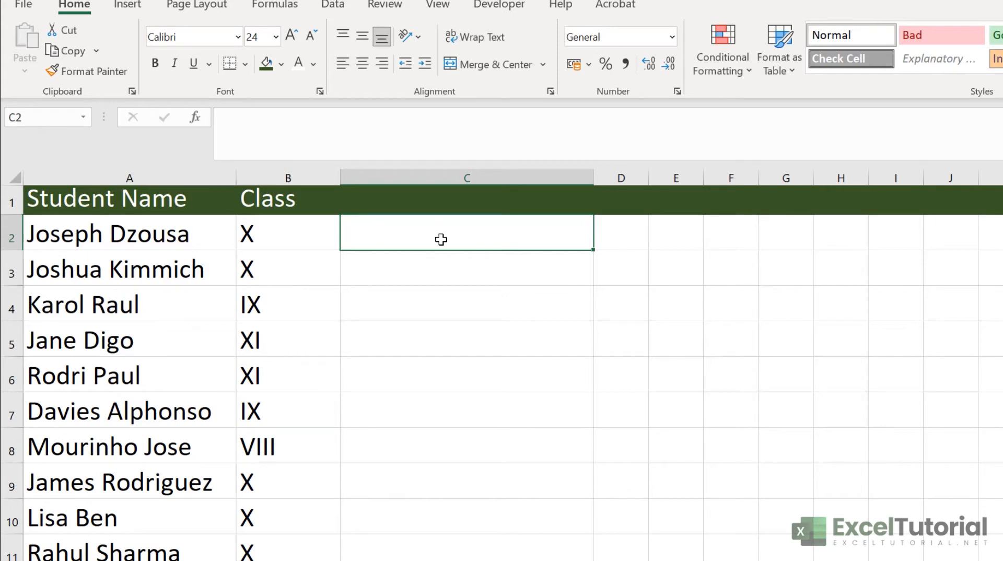
double_click(438, 231)
text(=FIND()
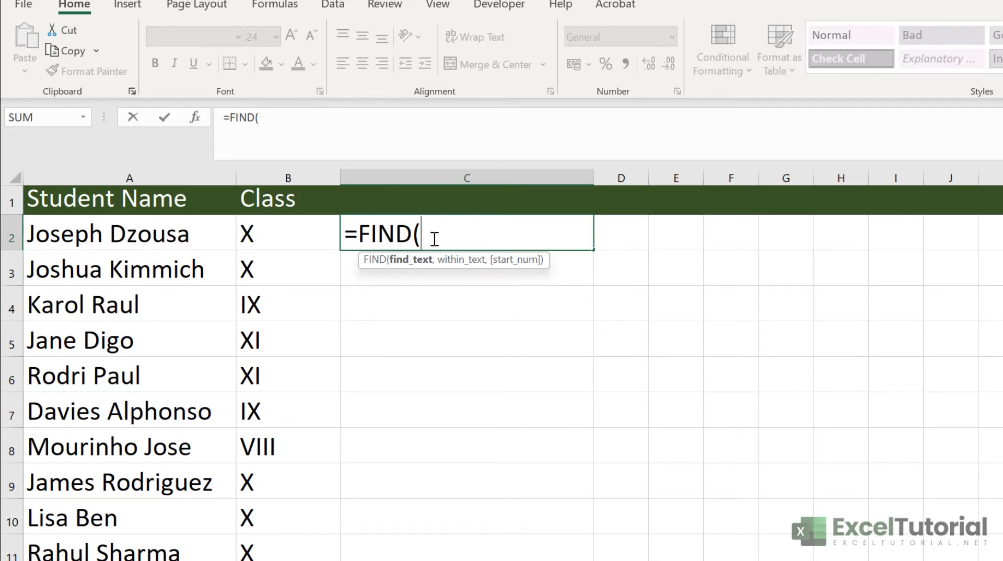
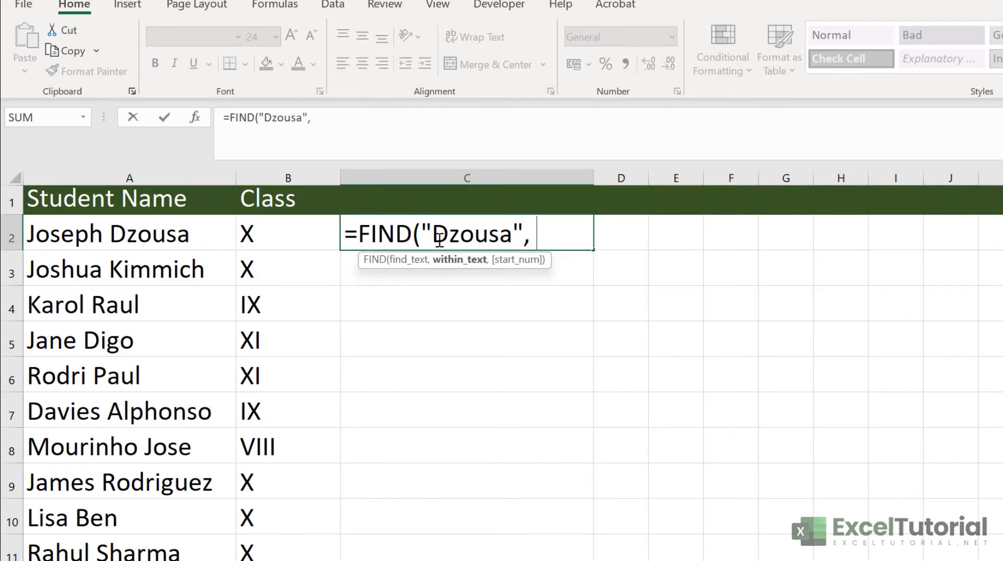
Finish C2's FIND formula to locate the quoted surname within A2, returning 8
click(180, 234)
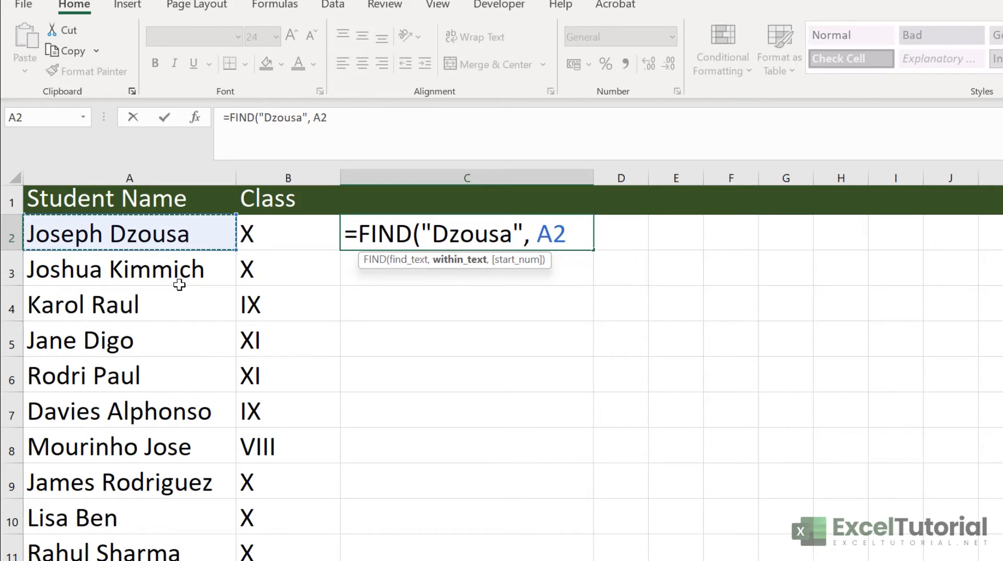
text())
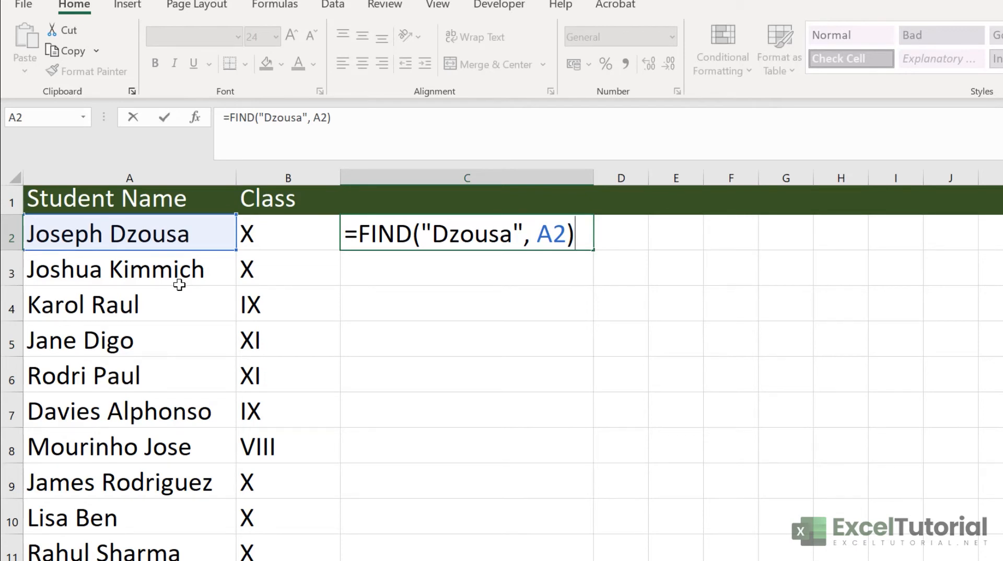
key(Return)
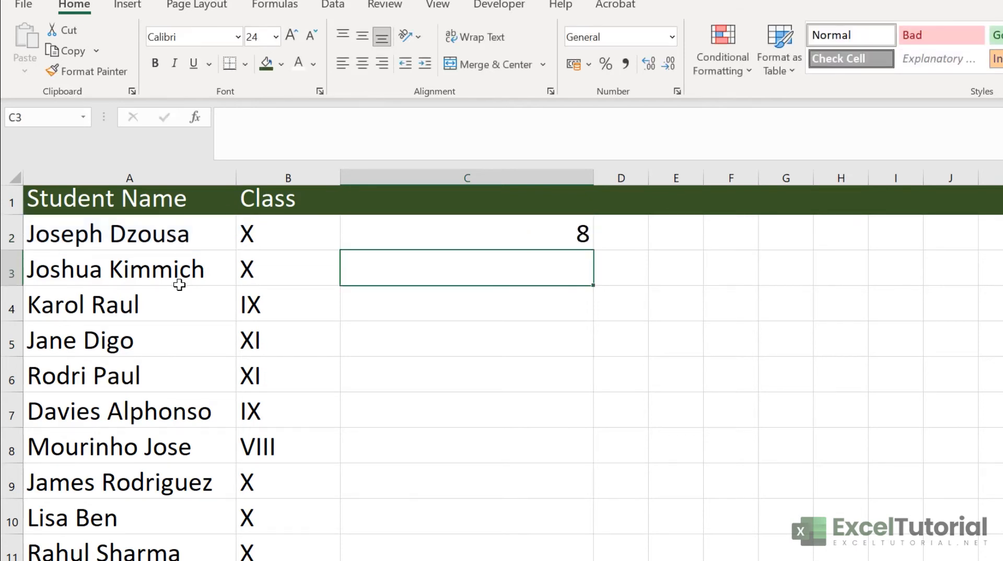
Reopen C2's FIND formula for editing and cancel it with Esc, leaving C2 empty
click(493, 235)
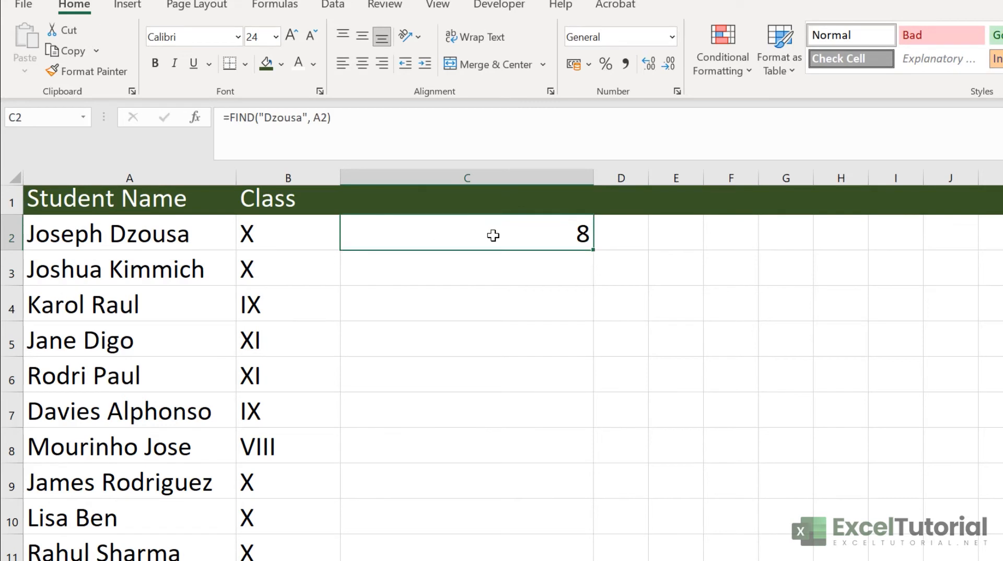
click(31, 245)
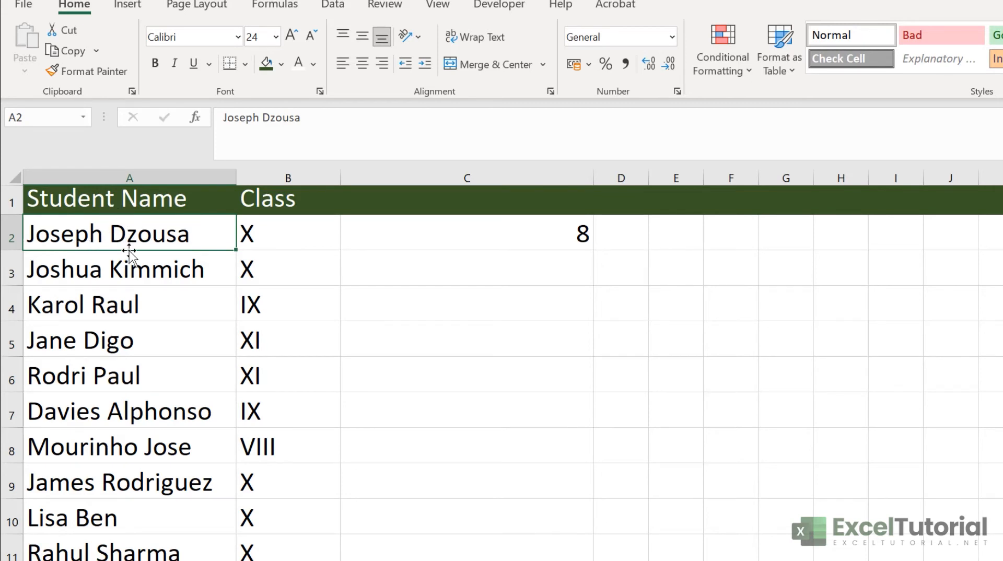
click(534, 238)
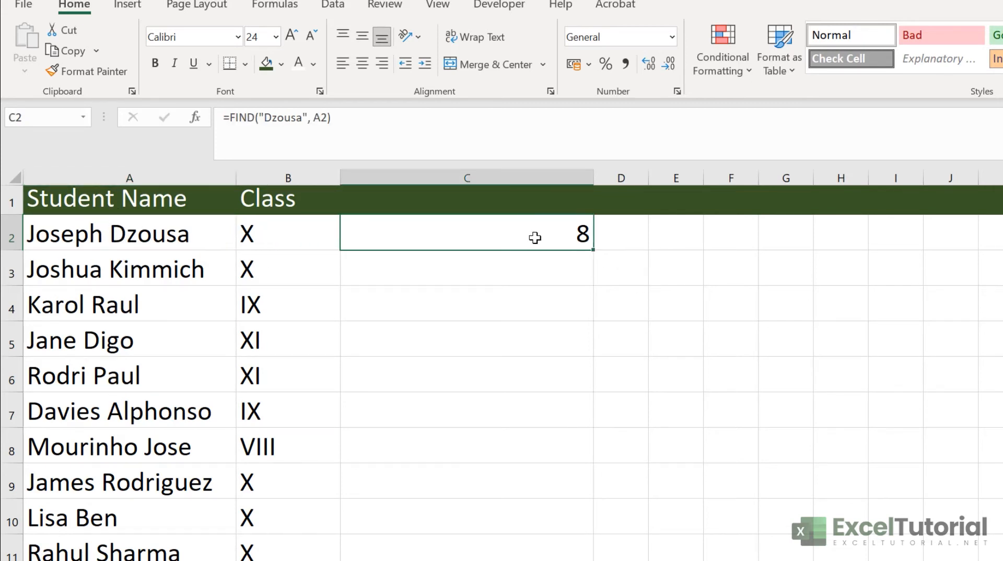
double_click(535, 238)
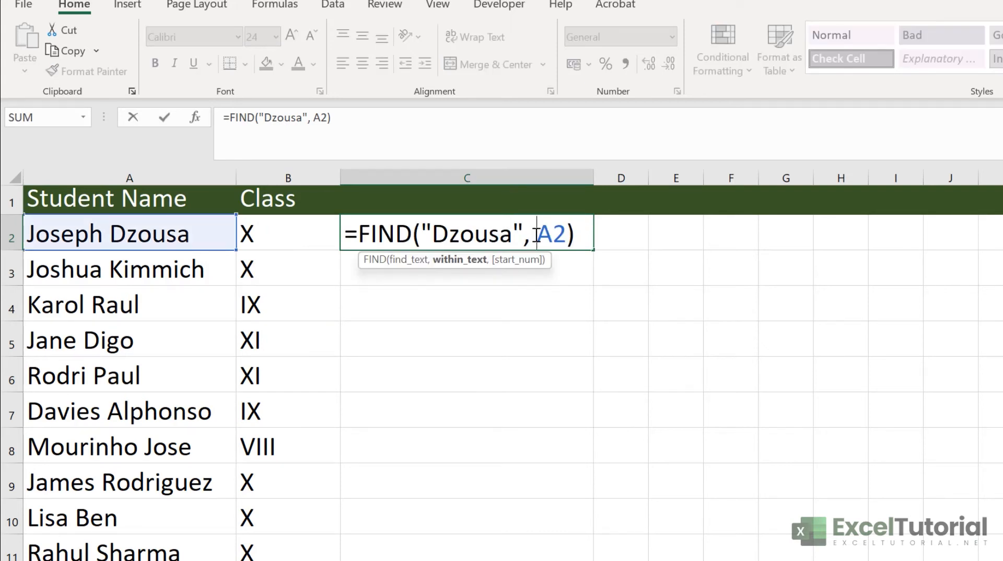
click(583, 234)
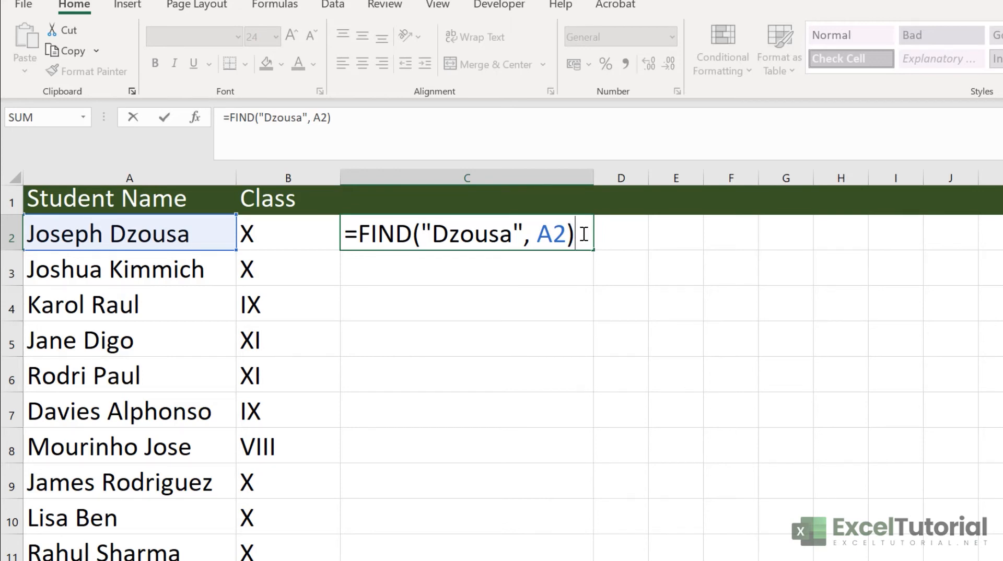
key(Escape)
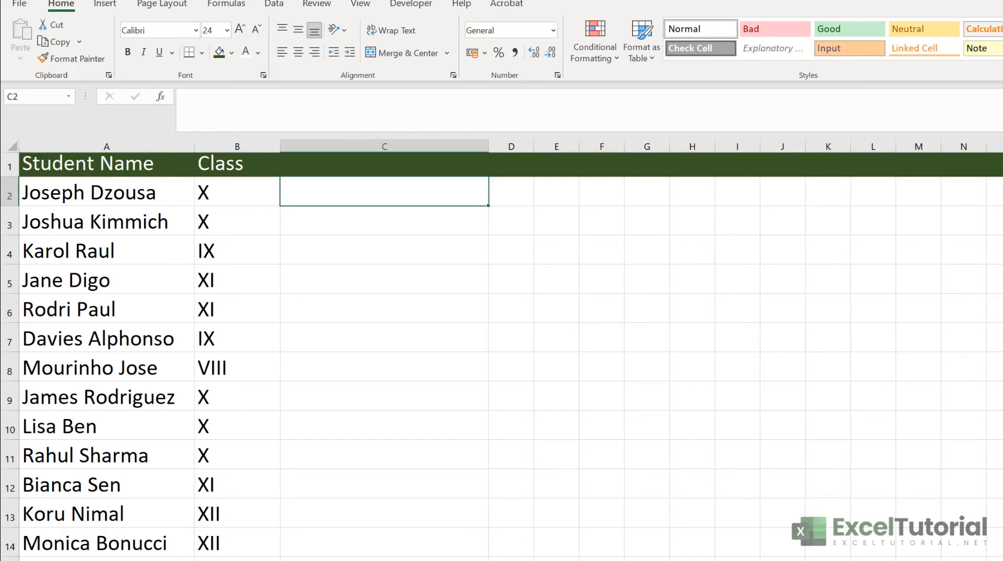
click(138, 193)
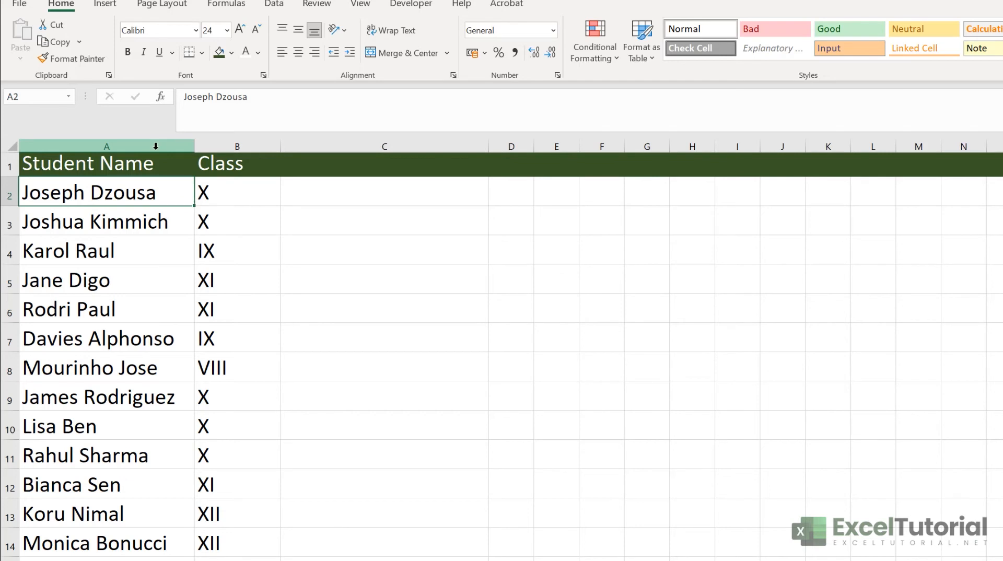
double_click(152, 192)
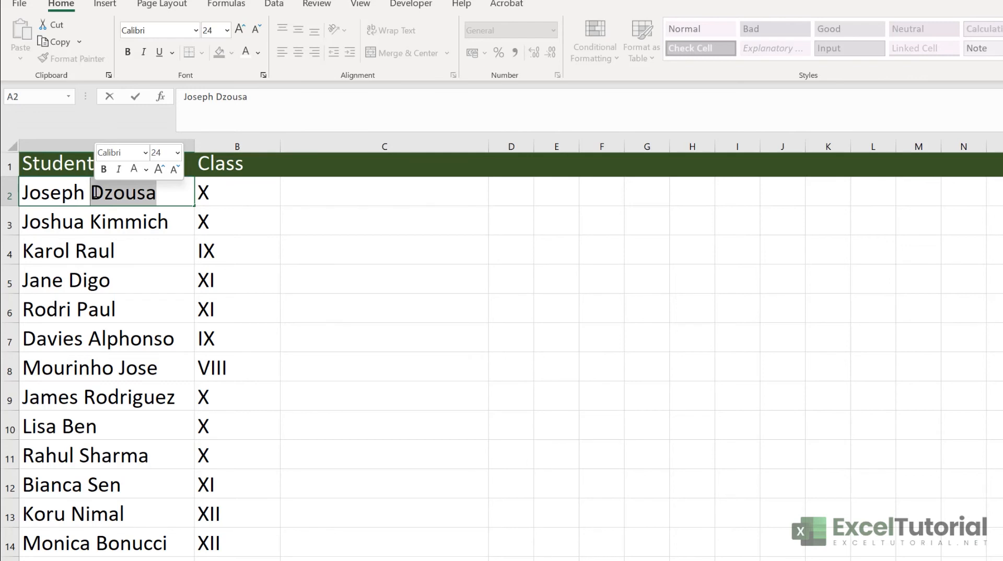
click(178, 192)
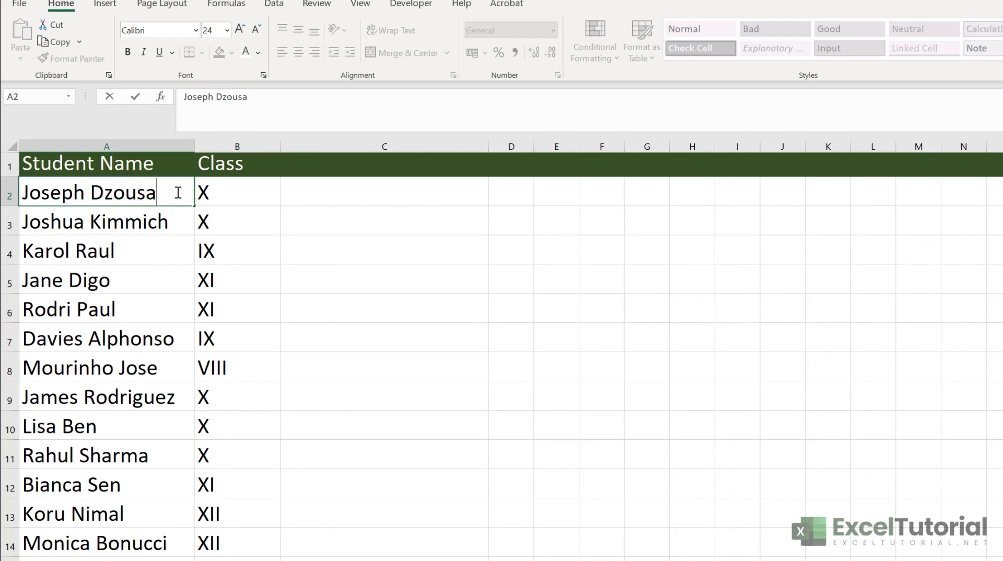
click(347, 194)
double_click(352, 197)
Enter a SUBSTITUTE formula in C2 that replaces A2's surname with A3's surname
text(=SUBS)
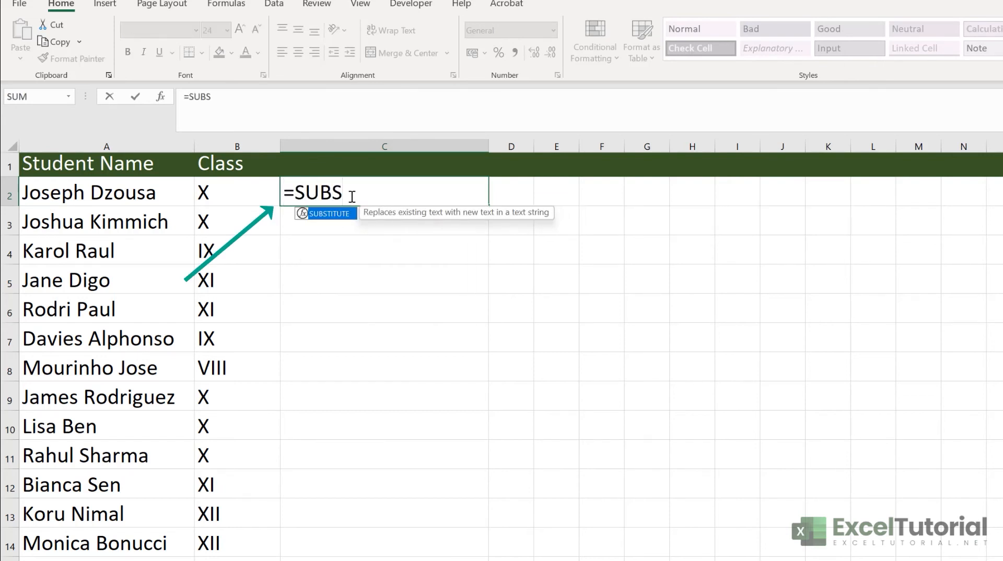
key(Tab)
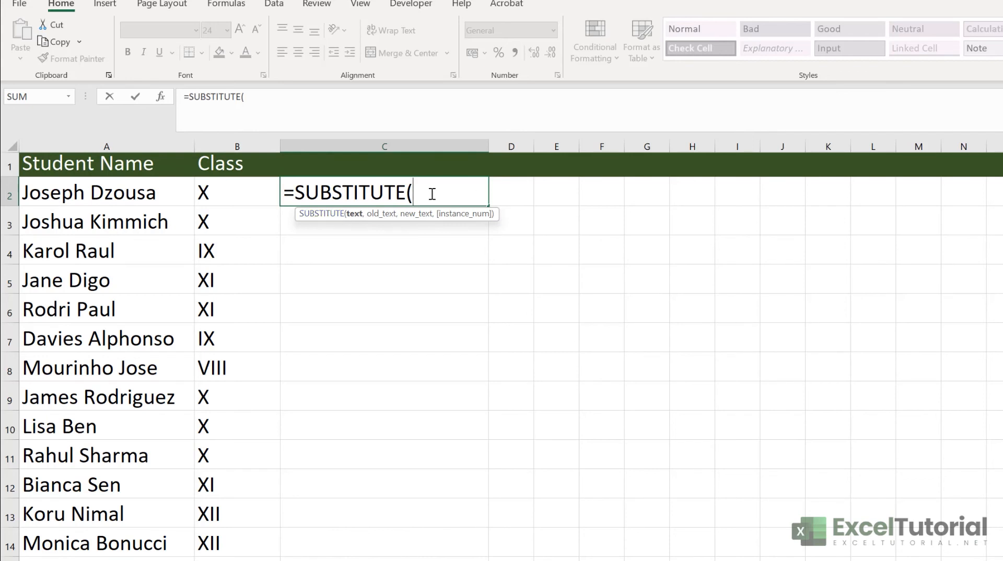
click(103, 195)
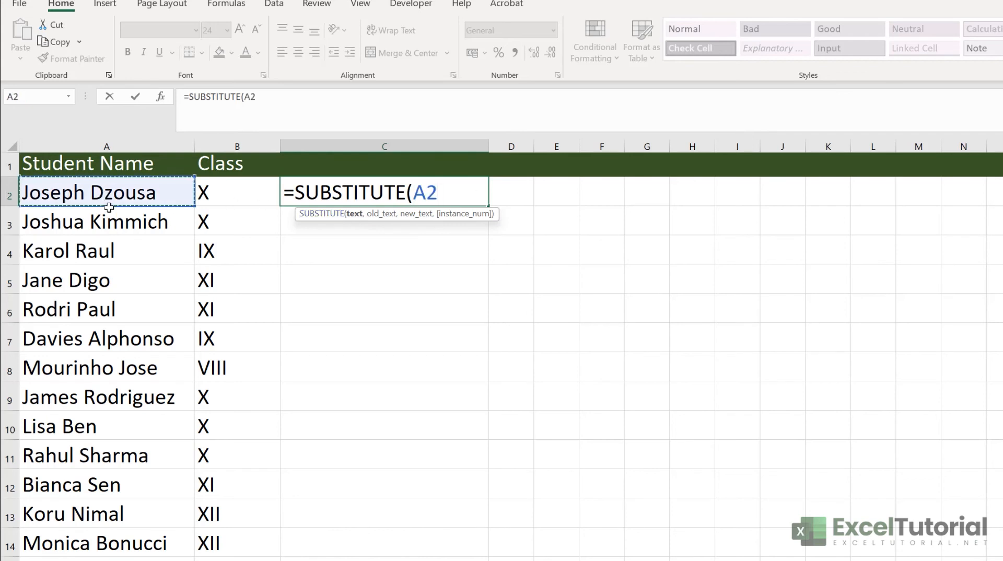
text(,)
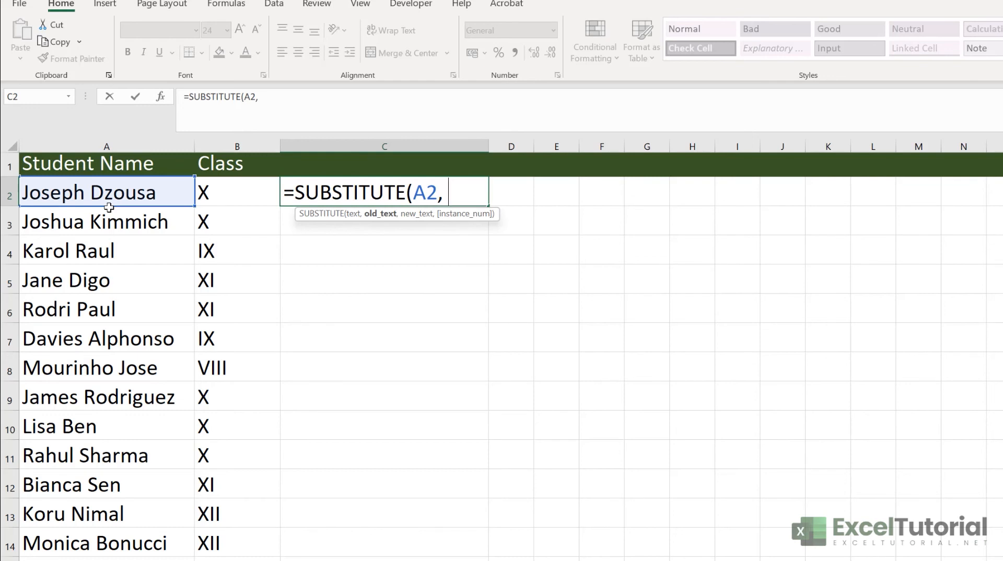
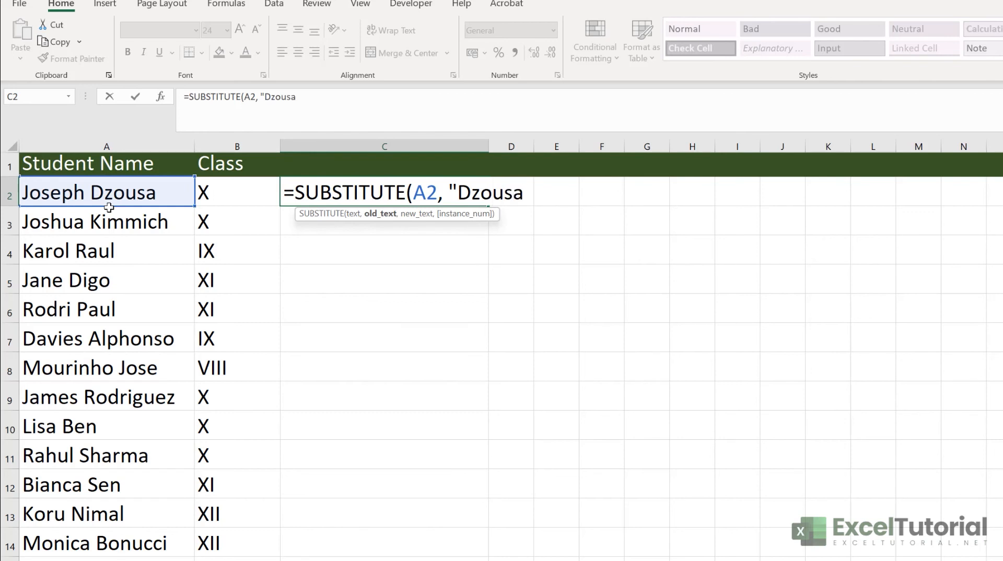
text(", "Ki)
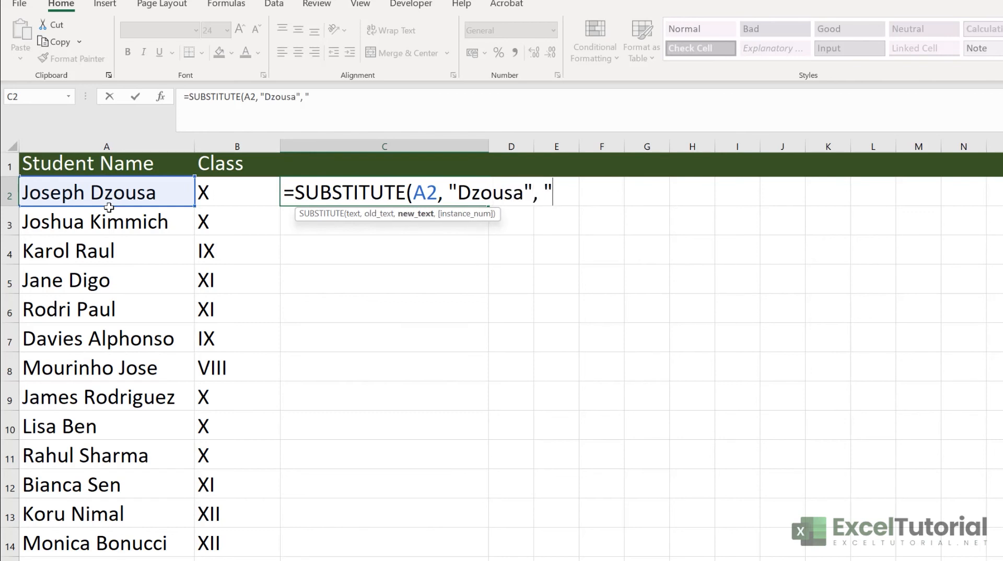
text(m)
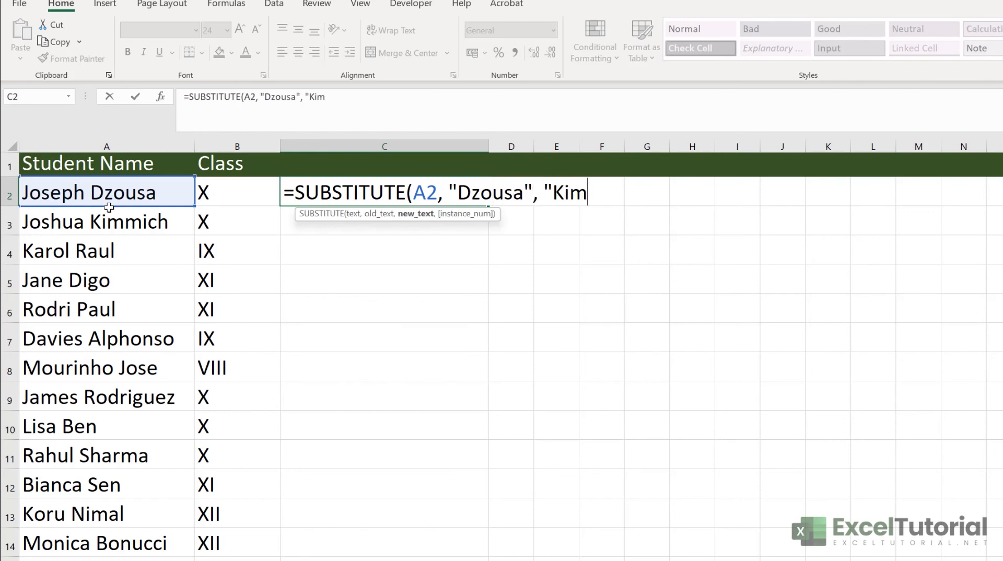
text(mich"))
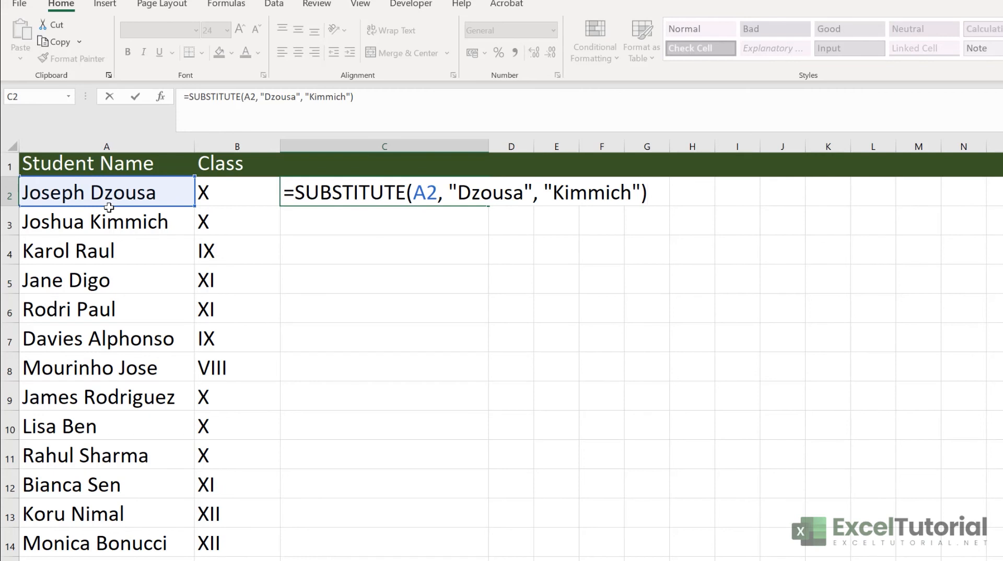
key(Return)
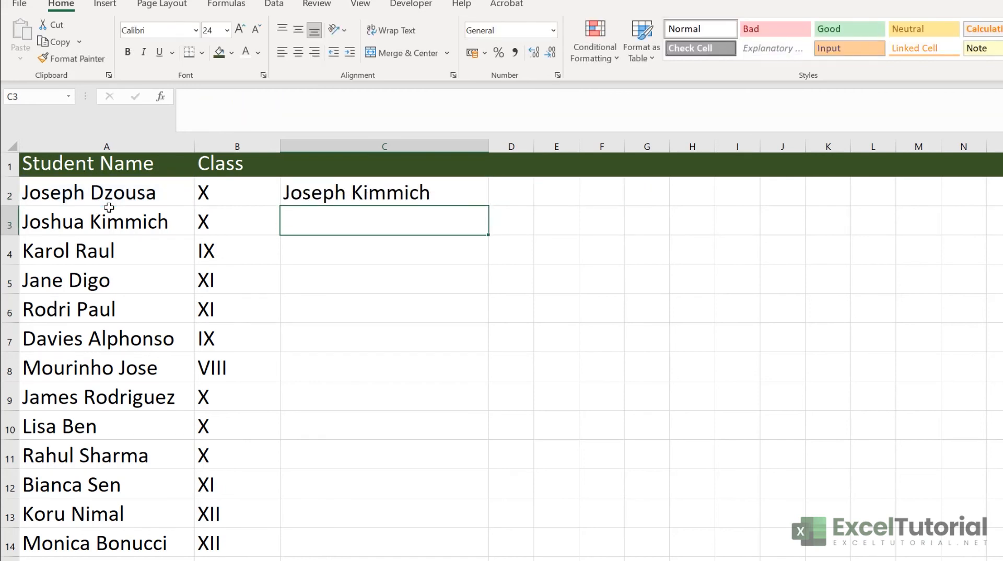
click(394, 198)
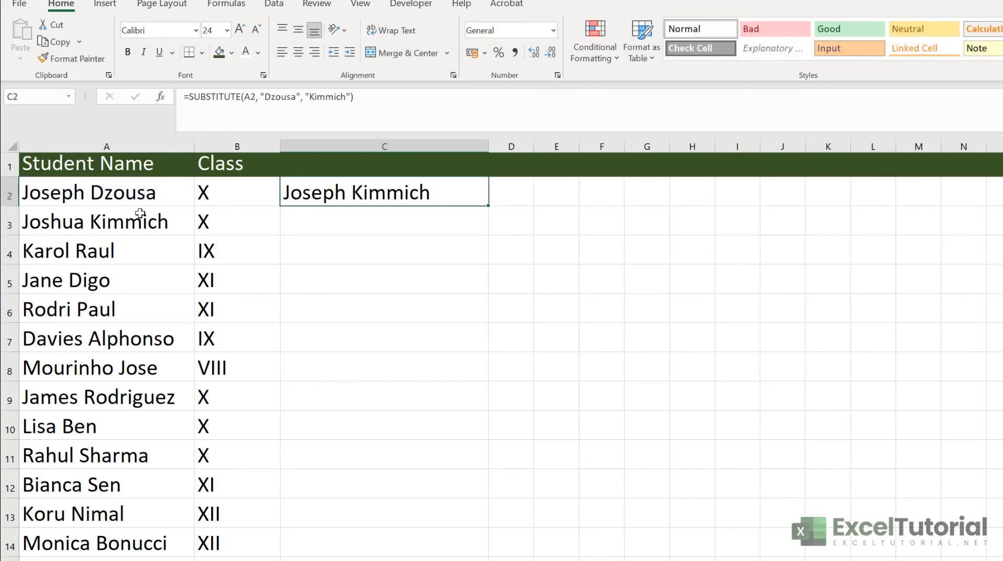
click(54, 225)
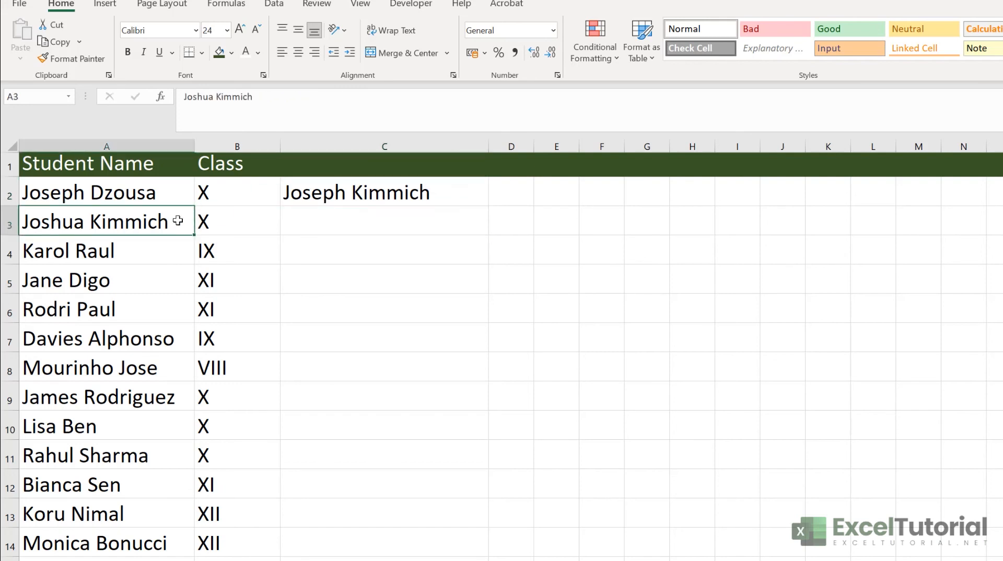
Enter a SUBSTITUTE formula in C3 that replaces A3's surname with A2's surname
double_click(329, 221)
text(=SUBSTITUTE()
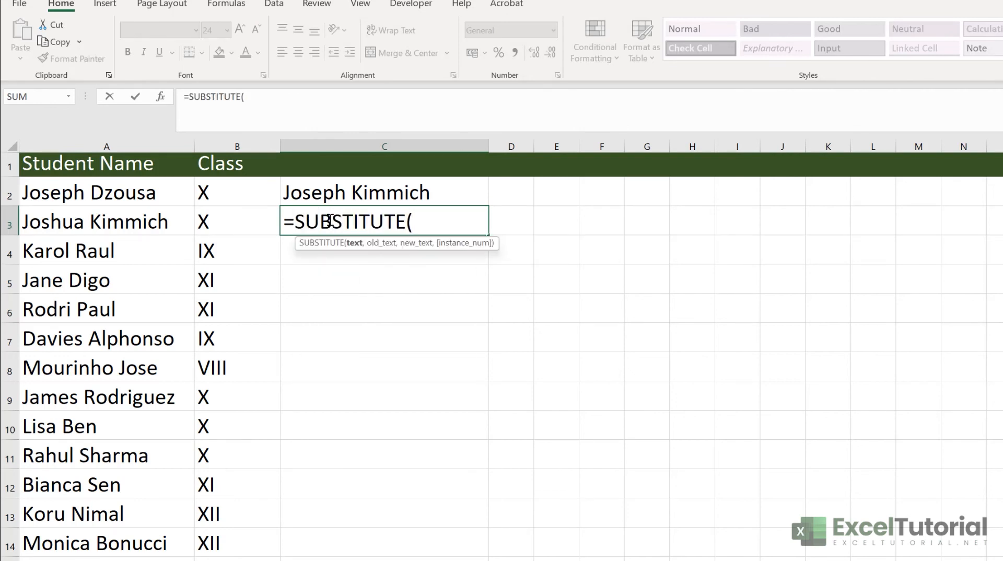
click(159, 225)
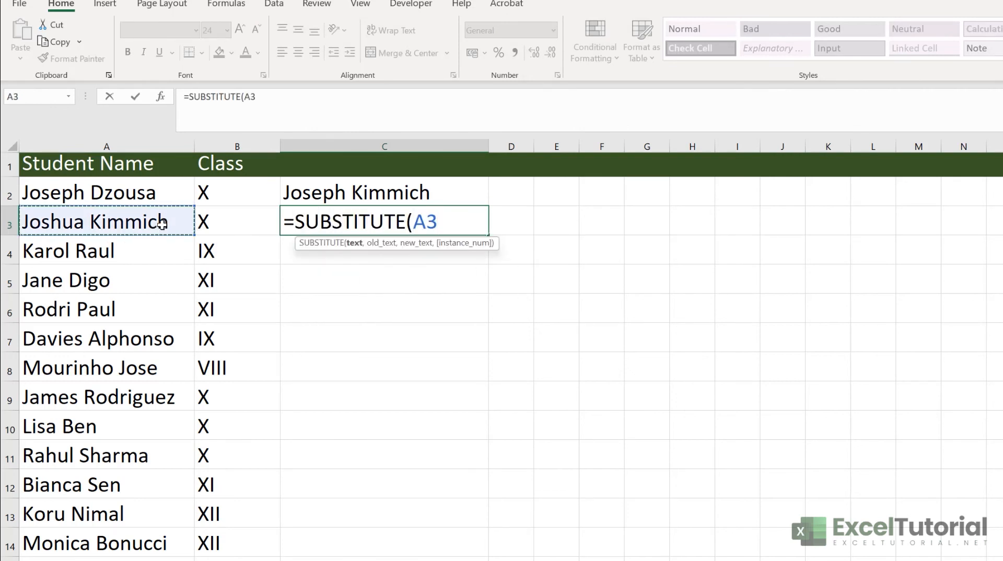
text(,)
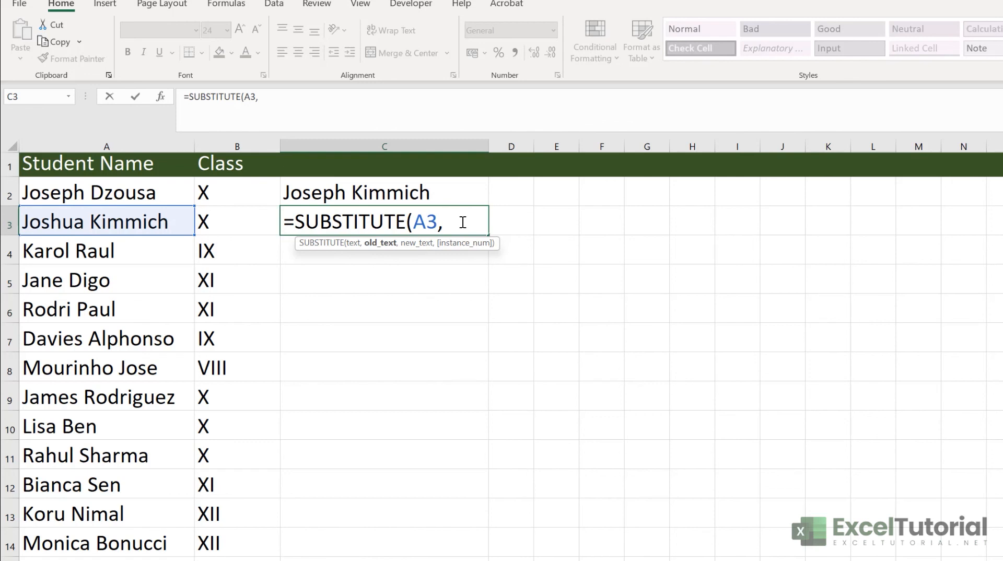
text("Kimmich",)
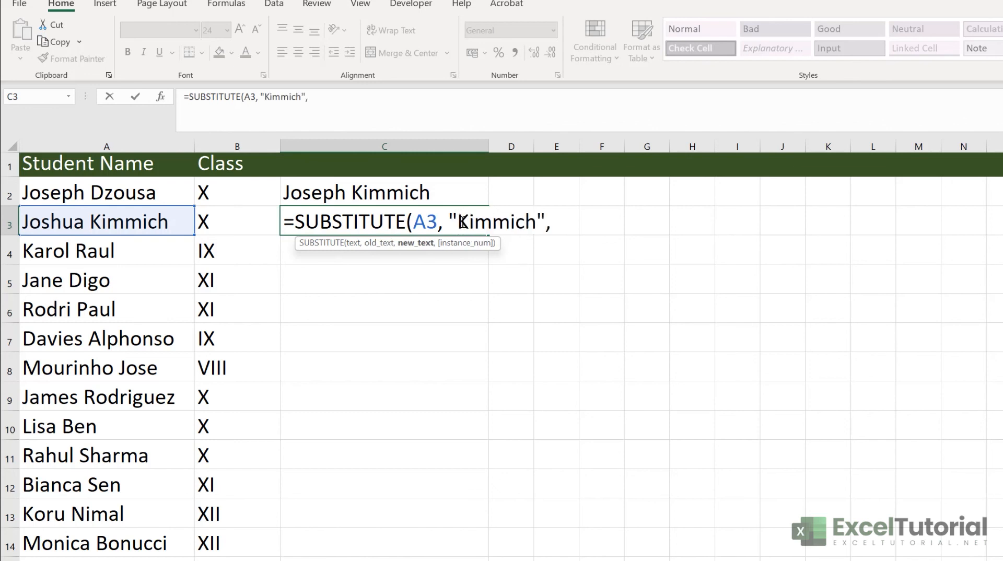
key(Return)
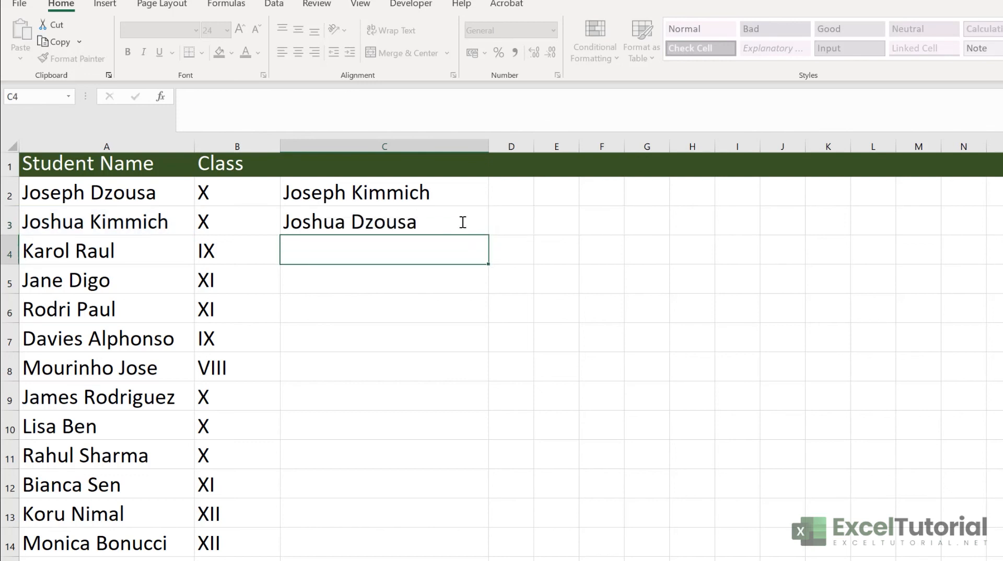
click(428, 194)
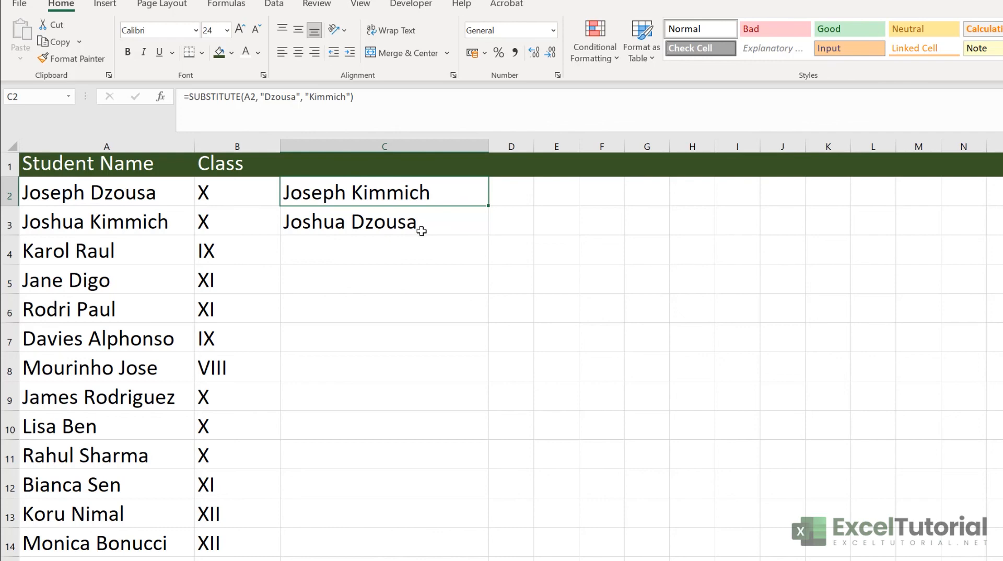
Select the student names in A2:A14
click(126, 193)
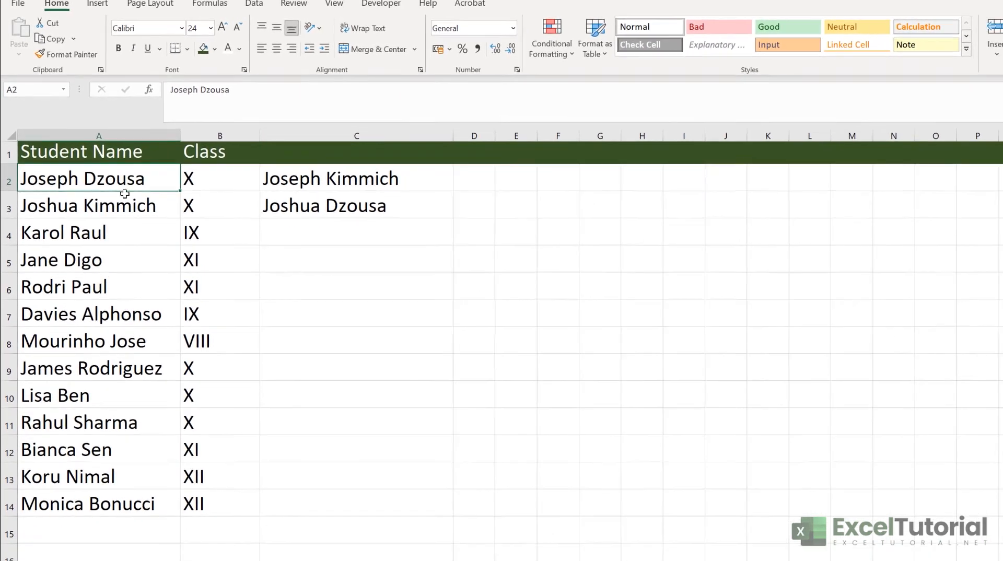
drag(120, 183, 103, 477)
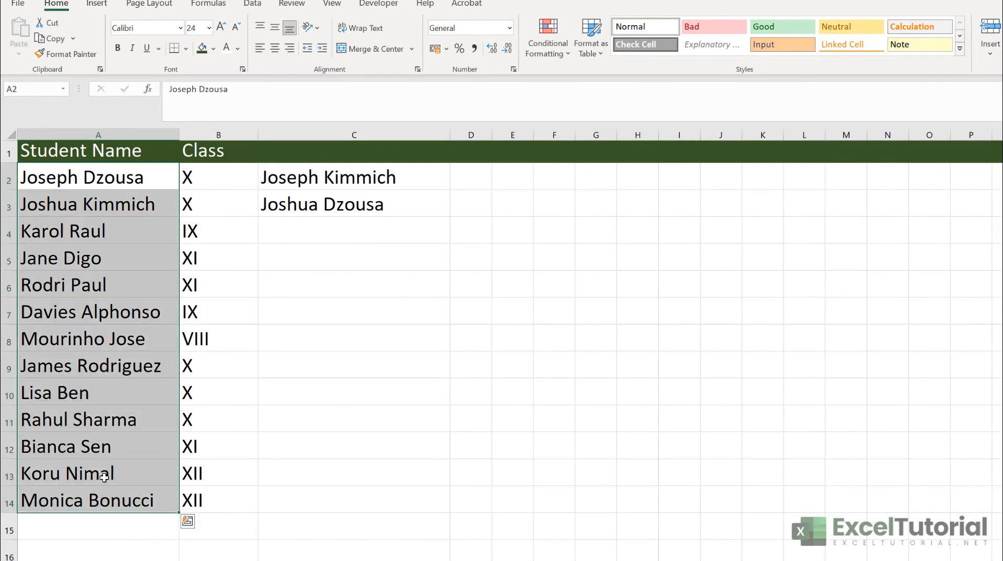